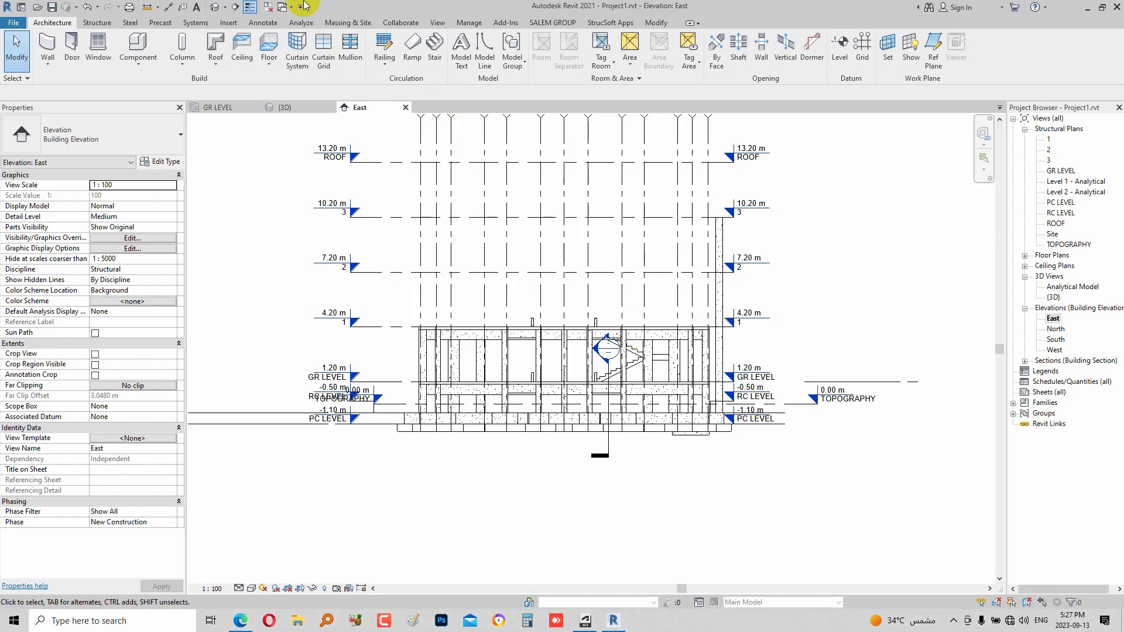
Check the building in the 3D view and the East elevation levels
click(215, 7)
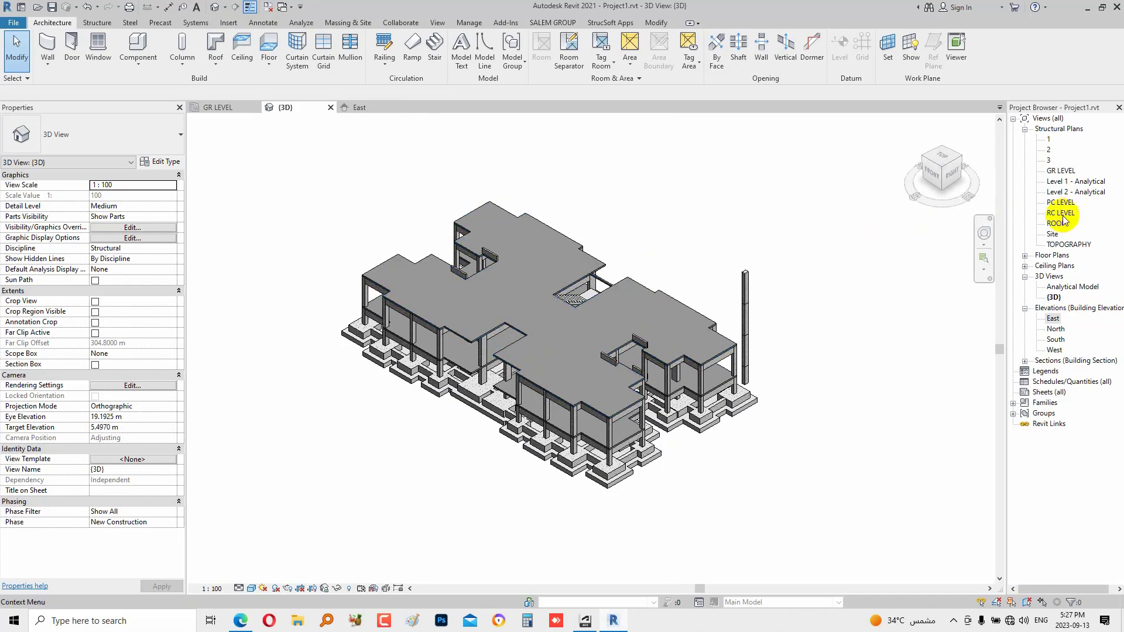
double_click(1053, 318)
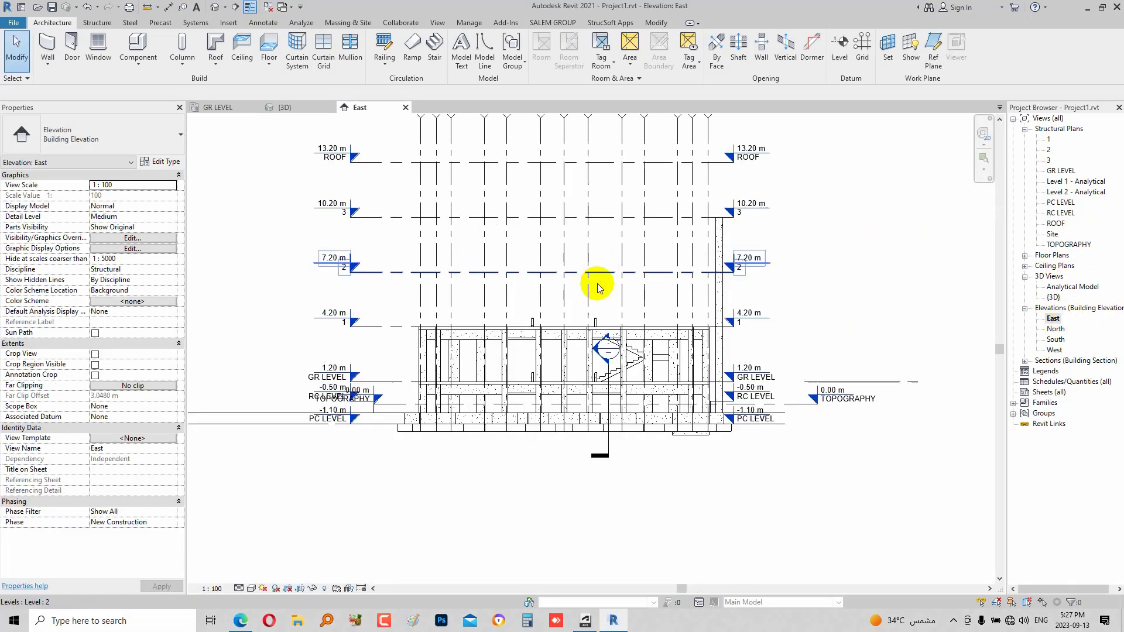
scroll(836, 411, up, 3)
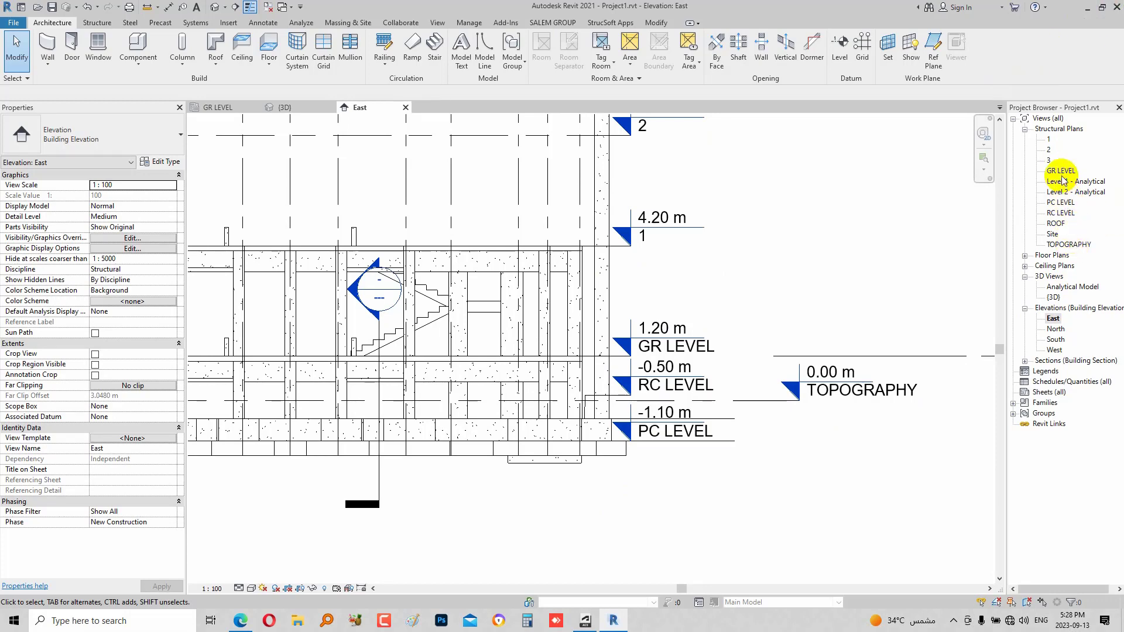
Open the TOPOGRAPHY structural plan
double_click(1069, 244)
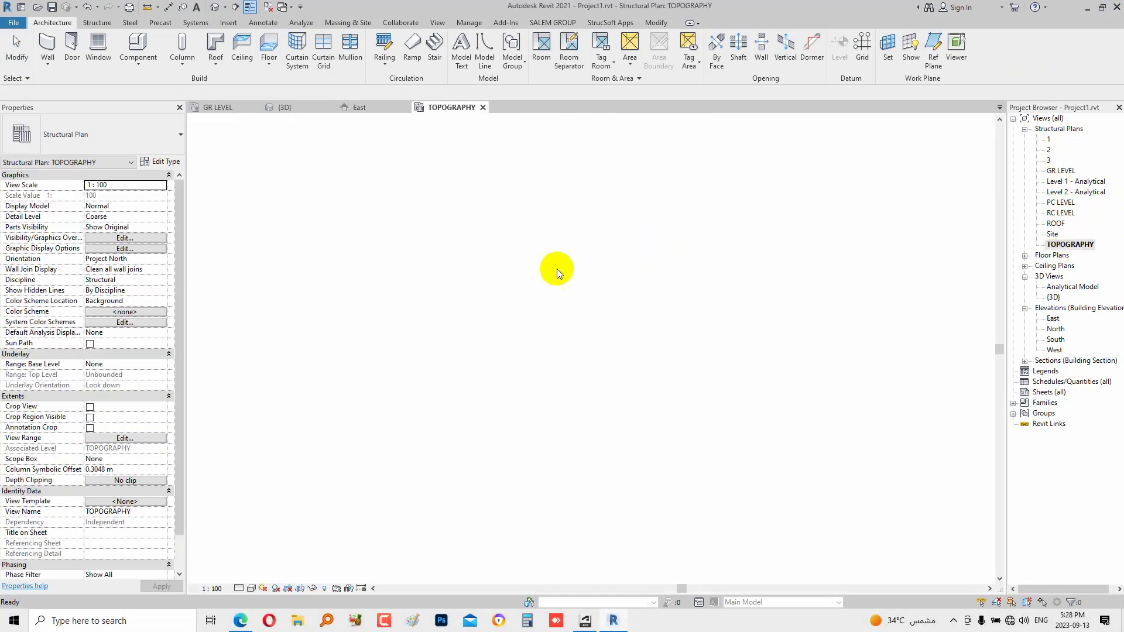
scroll(576, 355, up, 2)
scroll(609, 381, up, 3)
Hide the ARDY, AXIS AND COLUMN, FOUNDATION and stair DWG imports via Visibility/Graphics (VG)
key(v)
key(g)
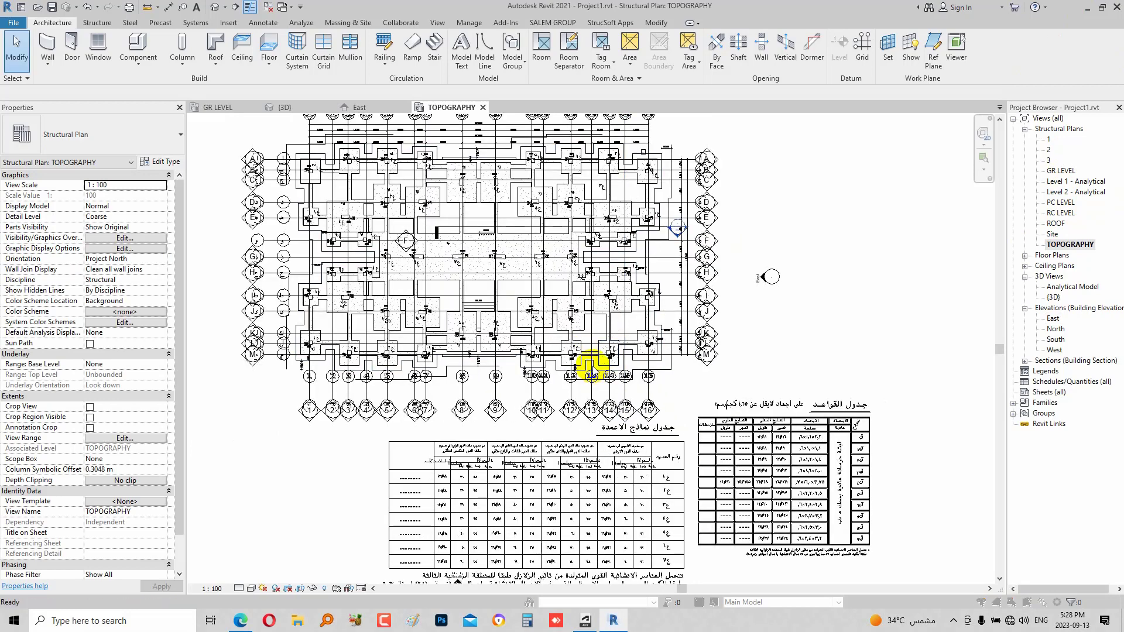
click(676, 122)
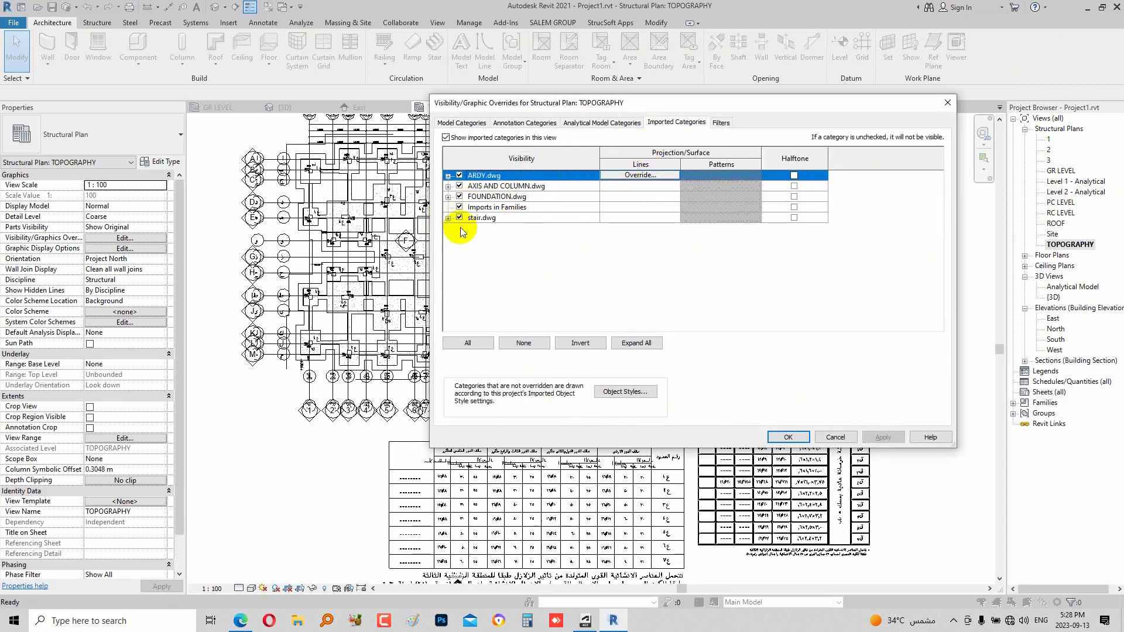
click(459, 175)
click(459, 186)
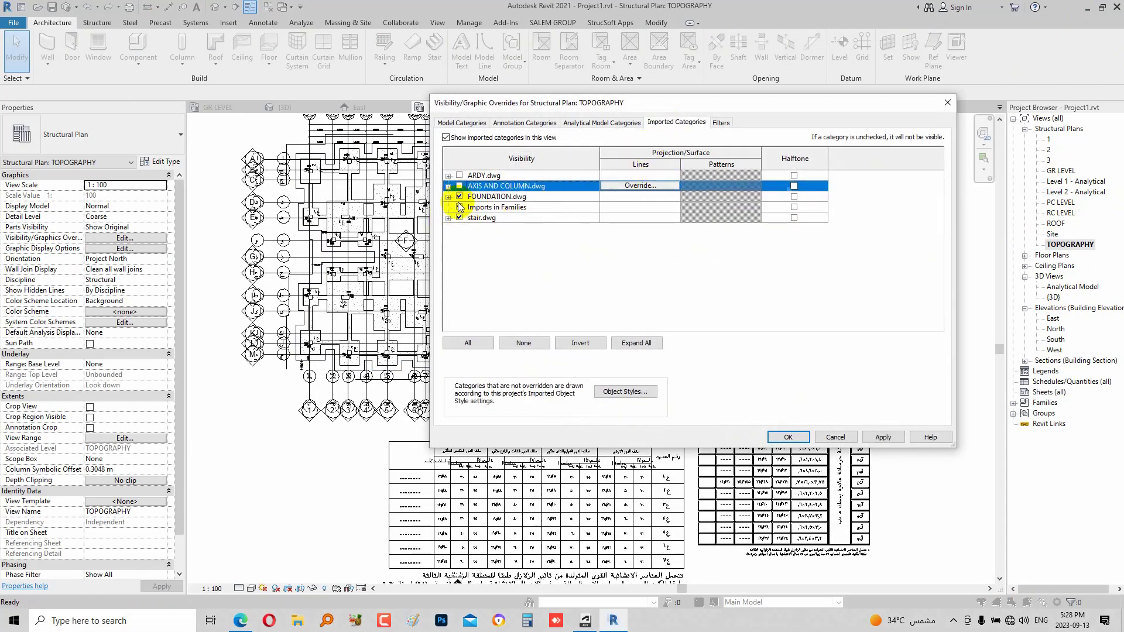
click(460, 197)
click(460, 218)
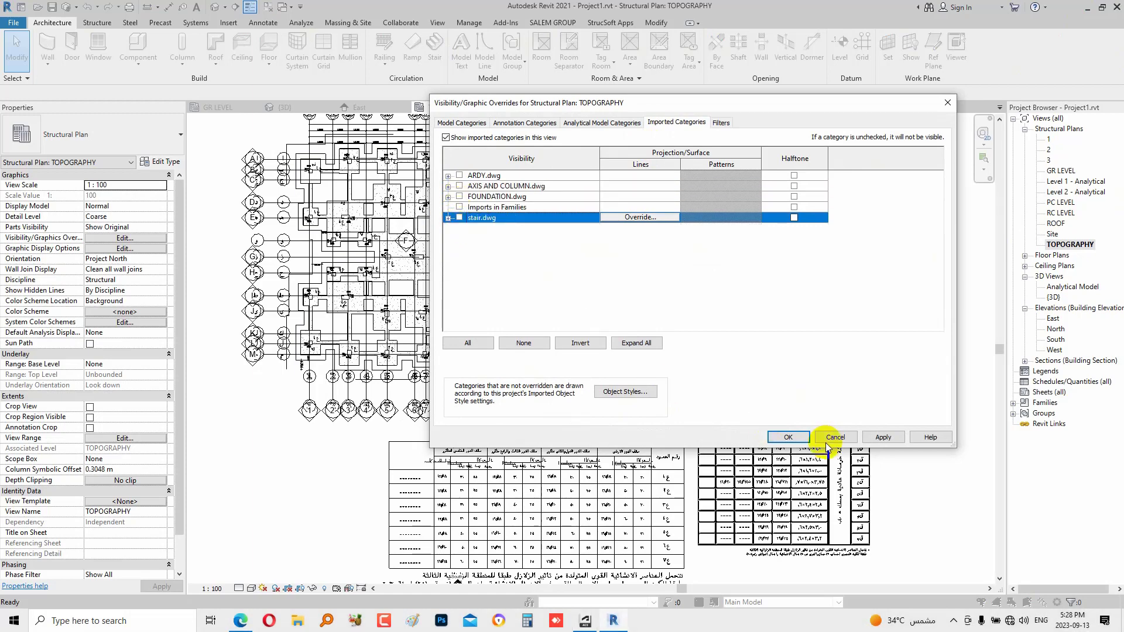
click(788, 437)
scroll(572, 250, up, 2)
Set the TOPOGRAPHY underlay range to base RC LEVEL and top GR LEVEL
scroll(535, 238, up, 2)
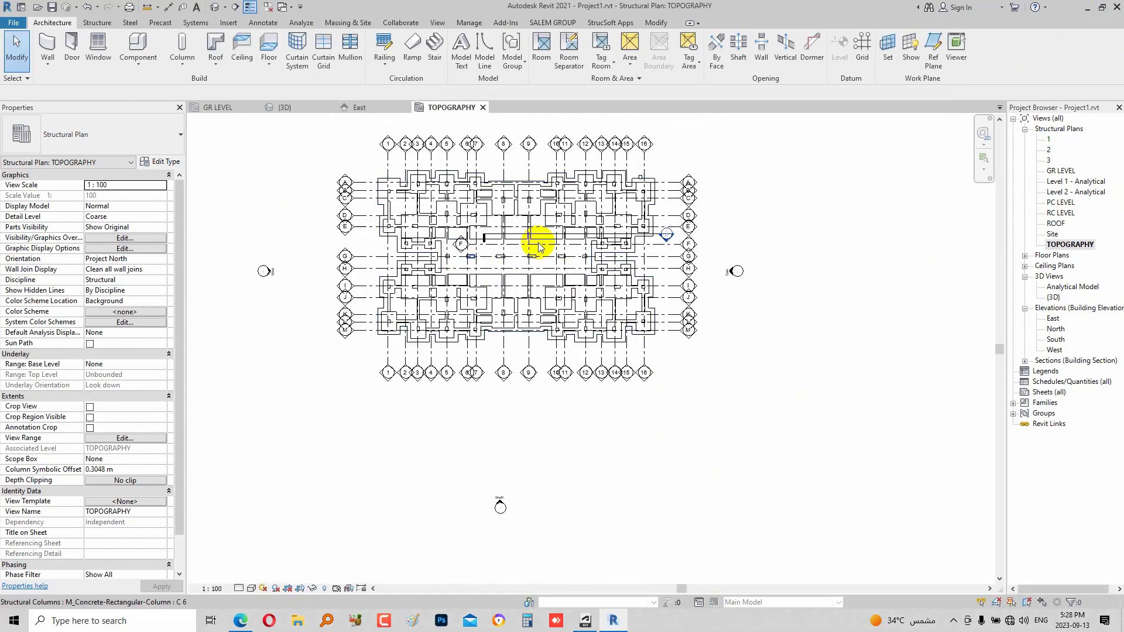
scroll(504, 328, up, 2)
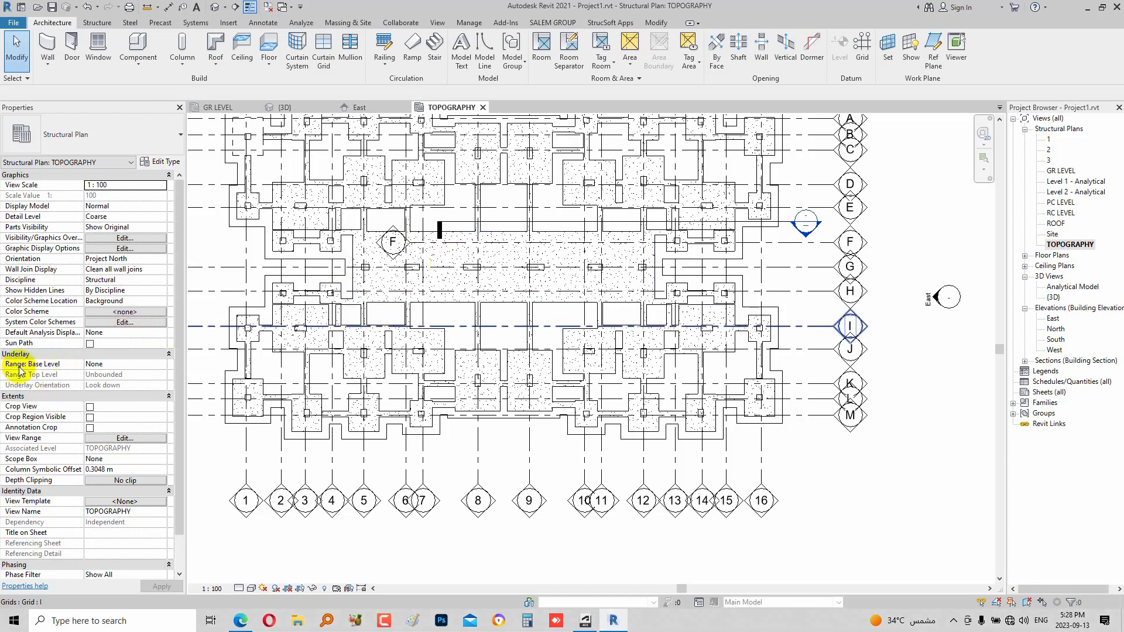
click(161, 364)
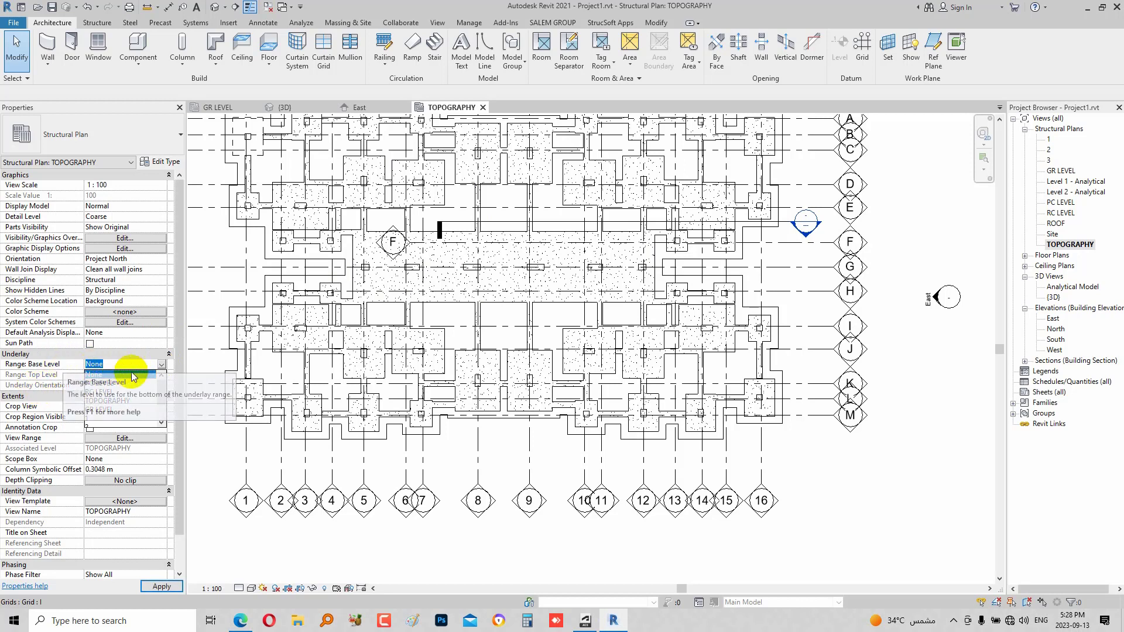
click(97, 391)
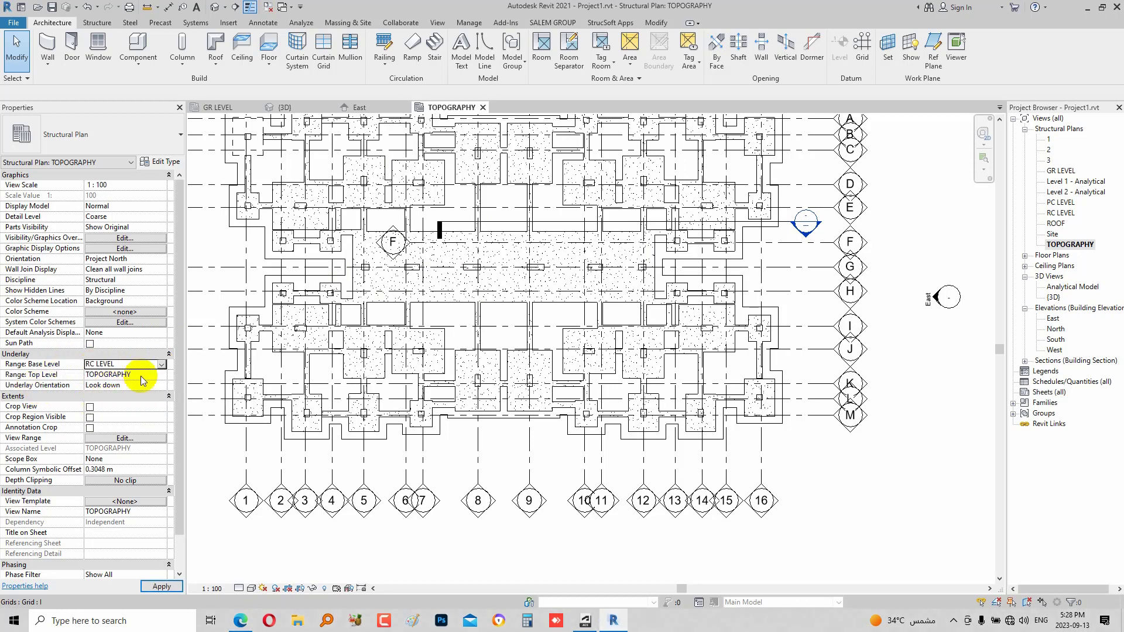
click(161, 375)
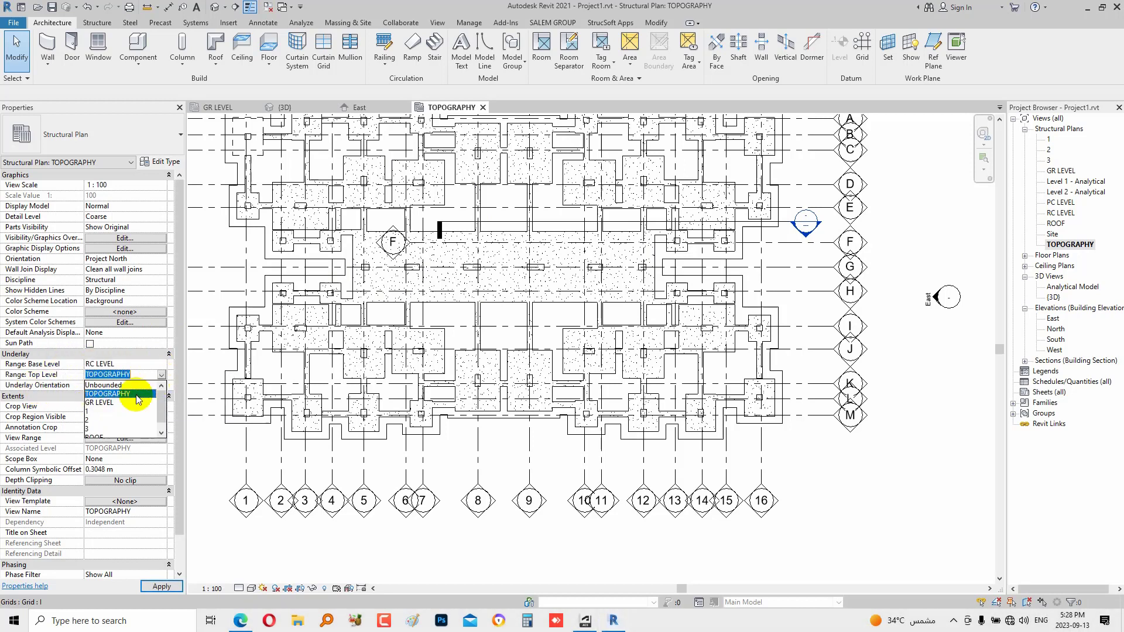
click(104, 404)
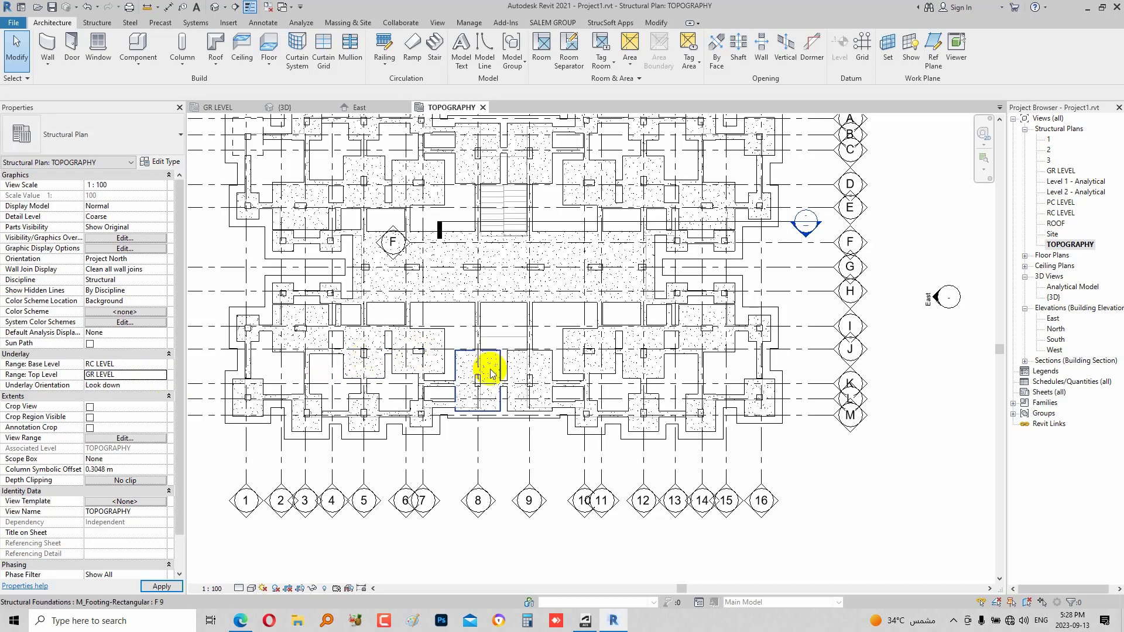
scroll(515, 358, up, 3)
scroll(515, 359, up, 2)
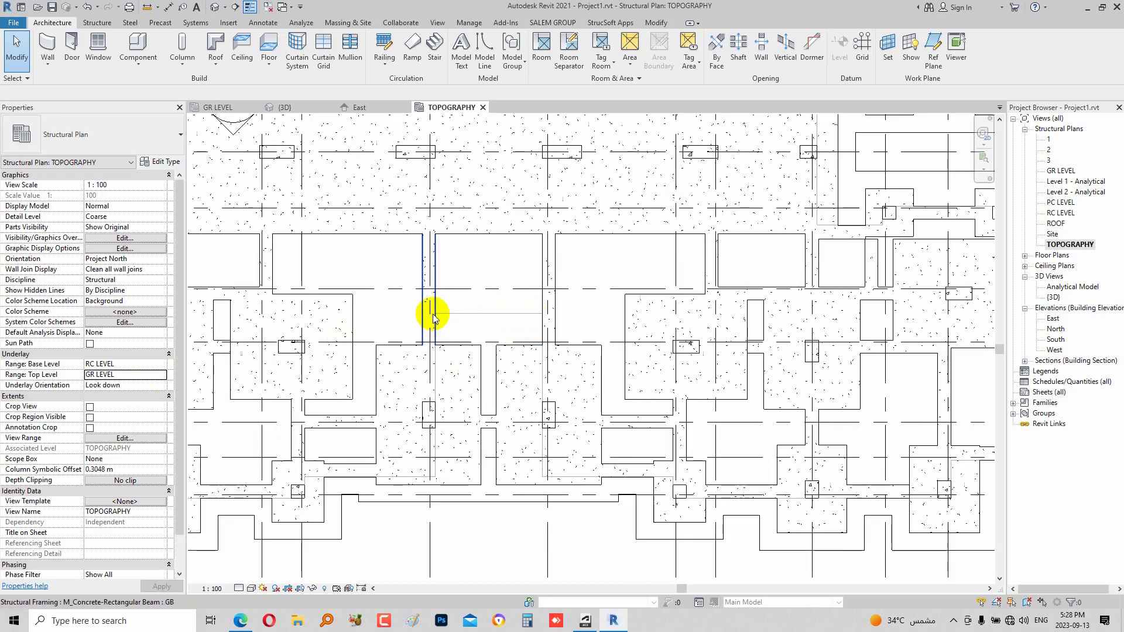
scroll(445, 230, down, 1)
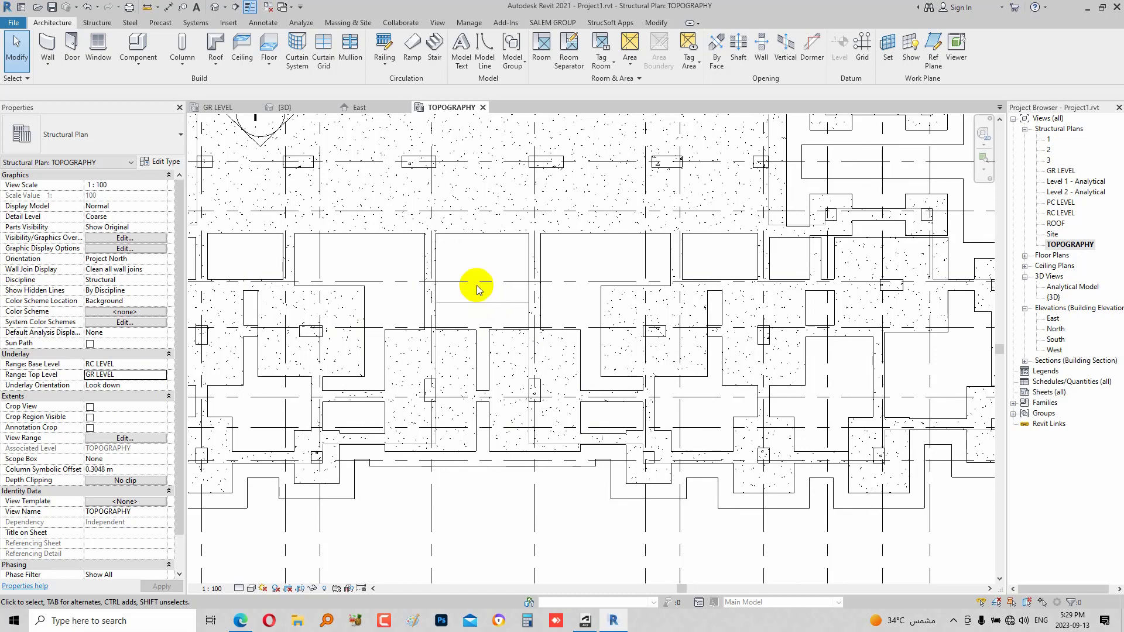
scroll(499, 296, down, 1)
scroll(530, 410, down, 1)
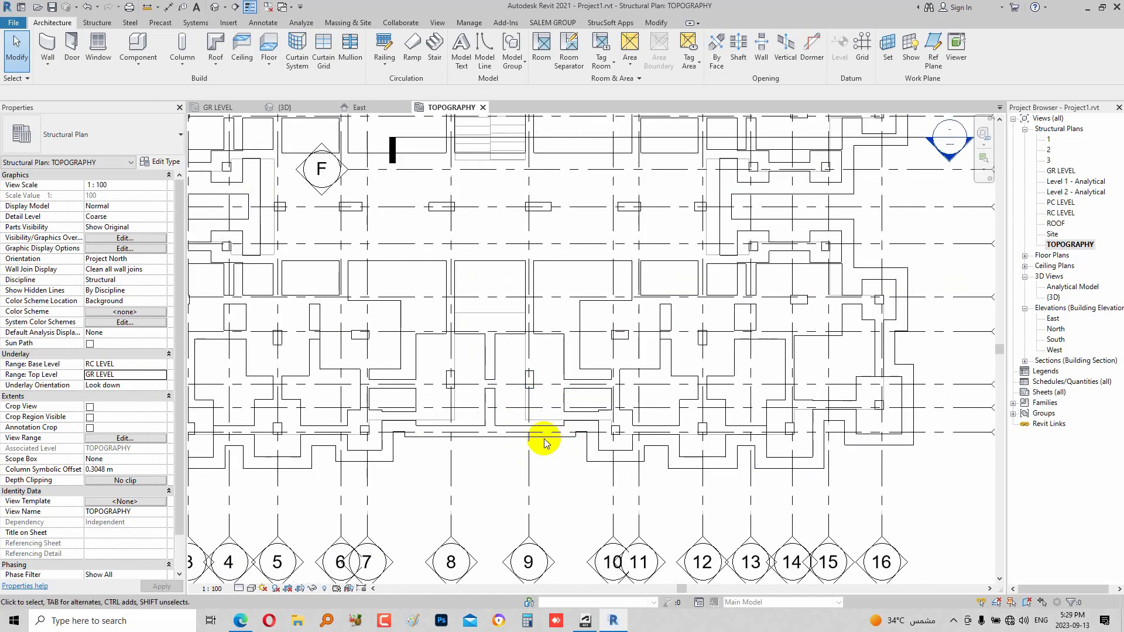
scroll(535, 463, up, 3)
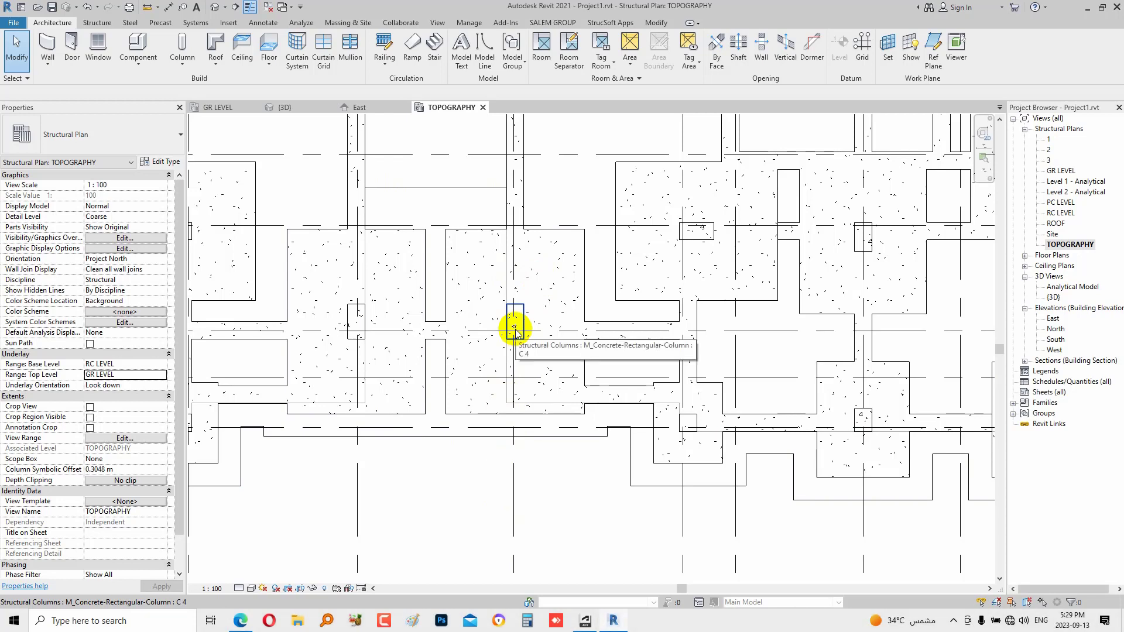
scroll(518, 328, down, 1)
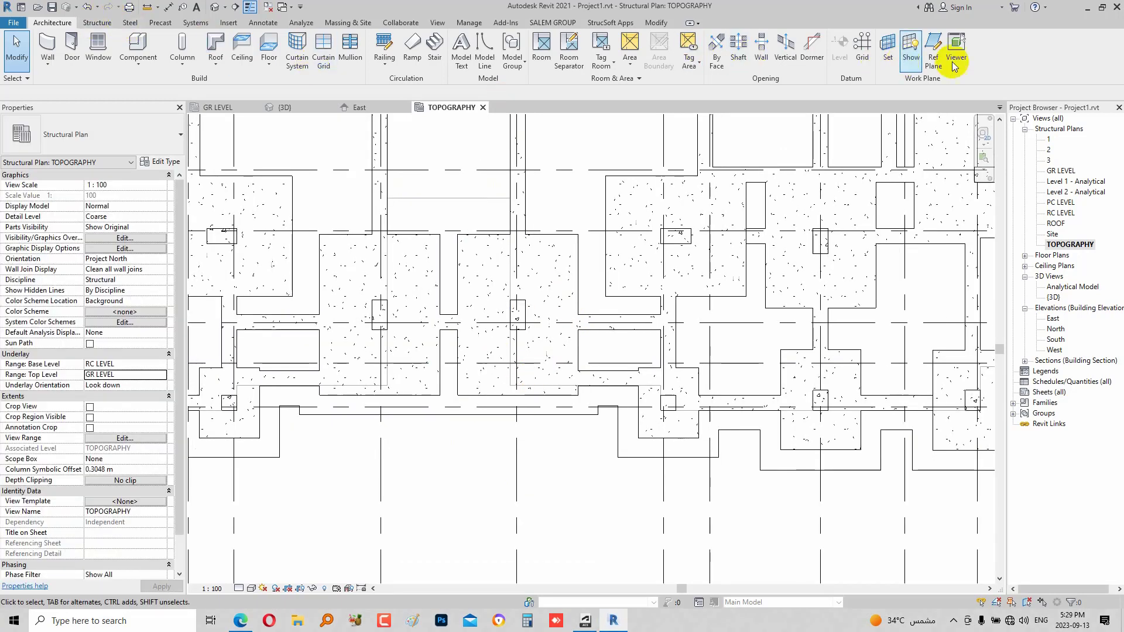
Place a reference plane 2.1 off the grid line below the footings
click(933, 47)
click(485, 44)
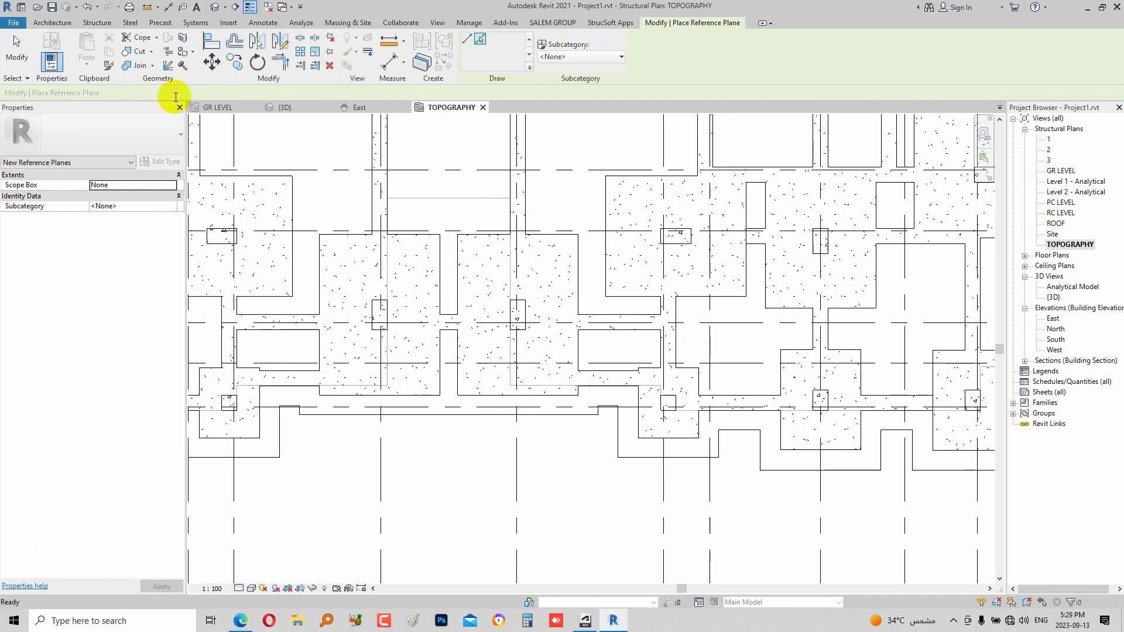
double_click(185, 93)
text(2.1)
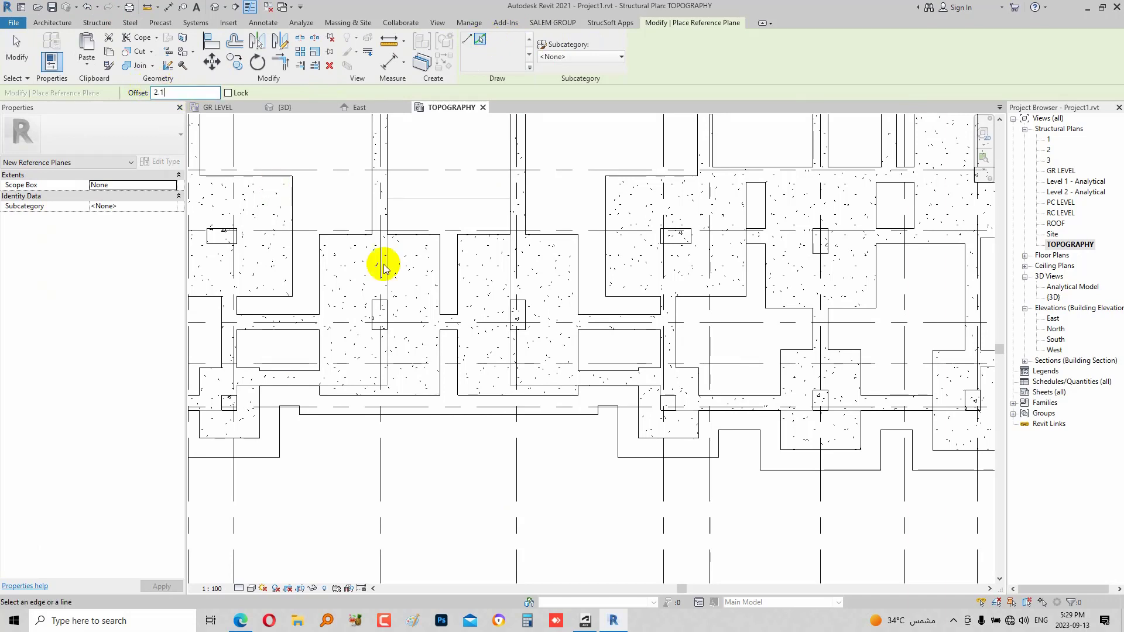
click(534, 391)
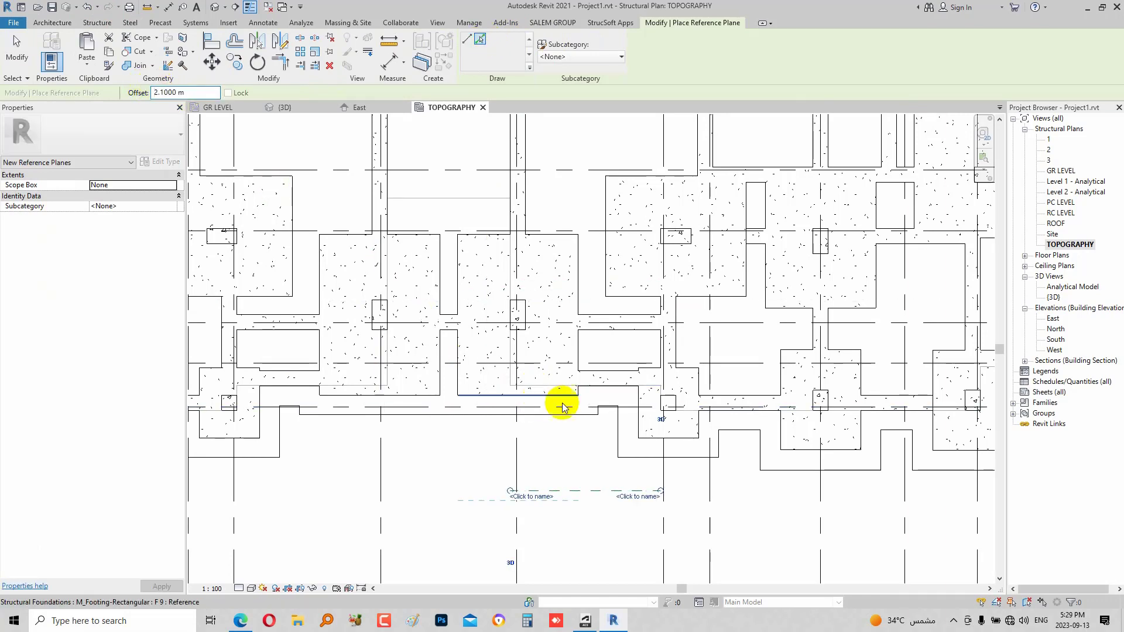
scroll(557, 402, down, 2)
Extend the new reference plane's left end further left
click(20, 55)
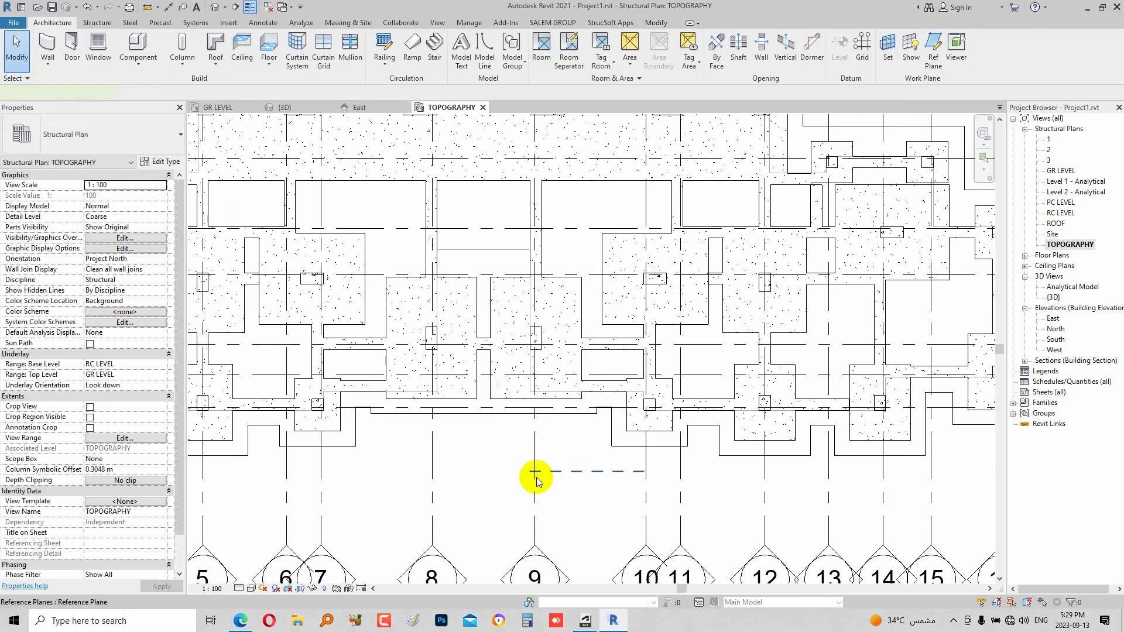
click(562, 472)
drag(530, 472, 341, 460)
key(Escape)
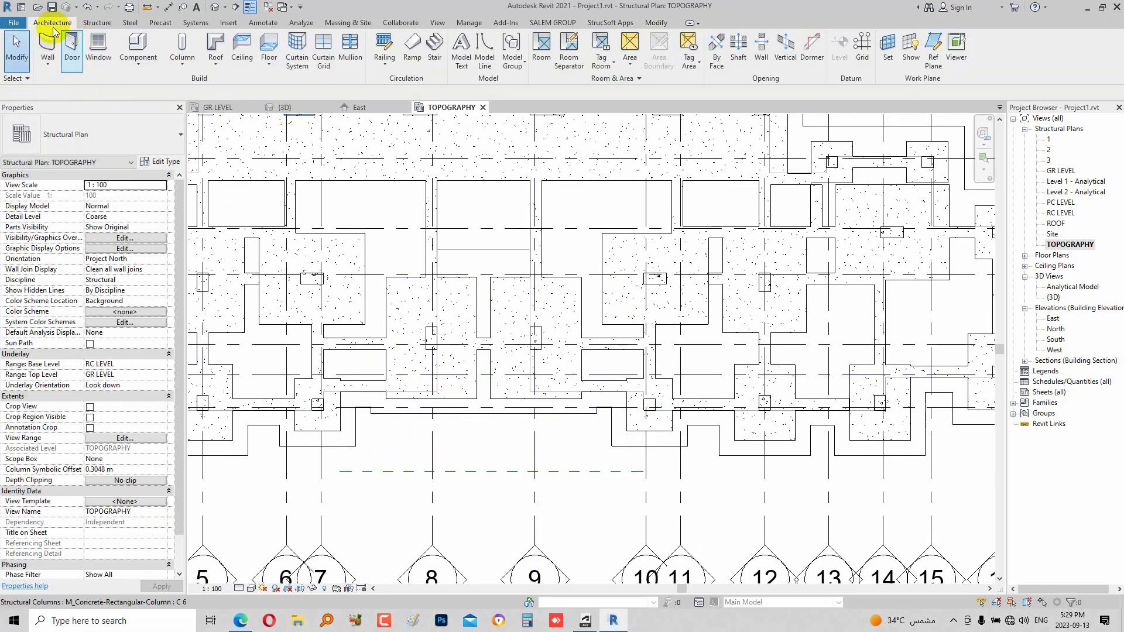
Start a Cast-In-Place Monolithic Stair with 8 risers and 0.3 m tread depth
click(434, 47)
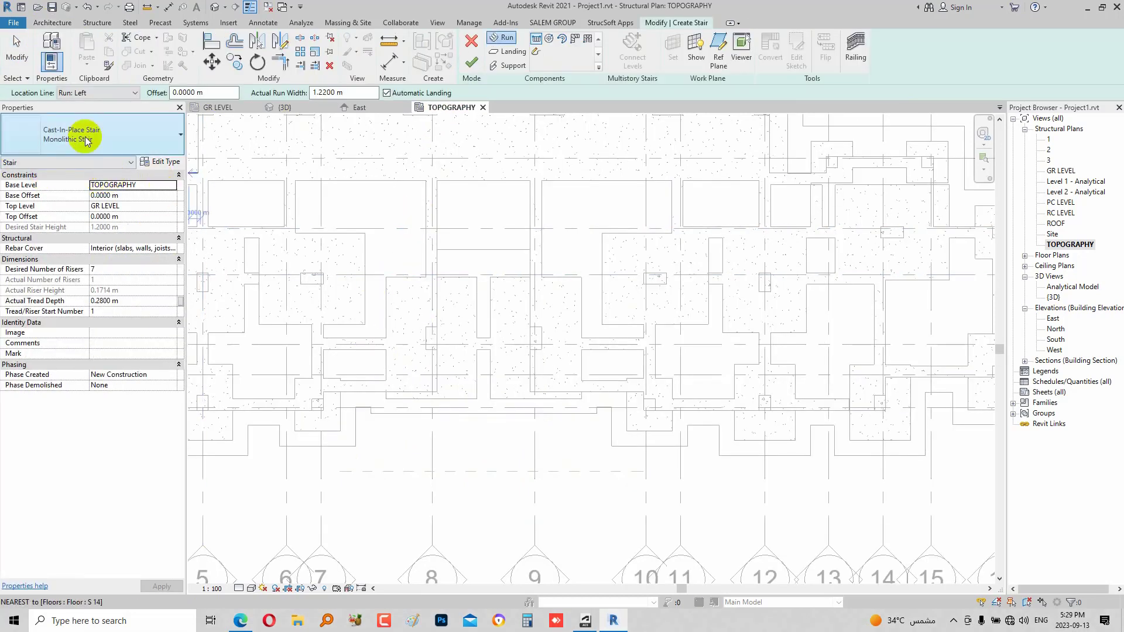
click(83, 137)
click(70, 252)
text(8)
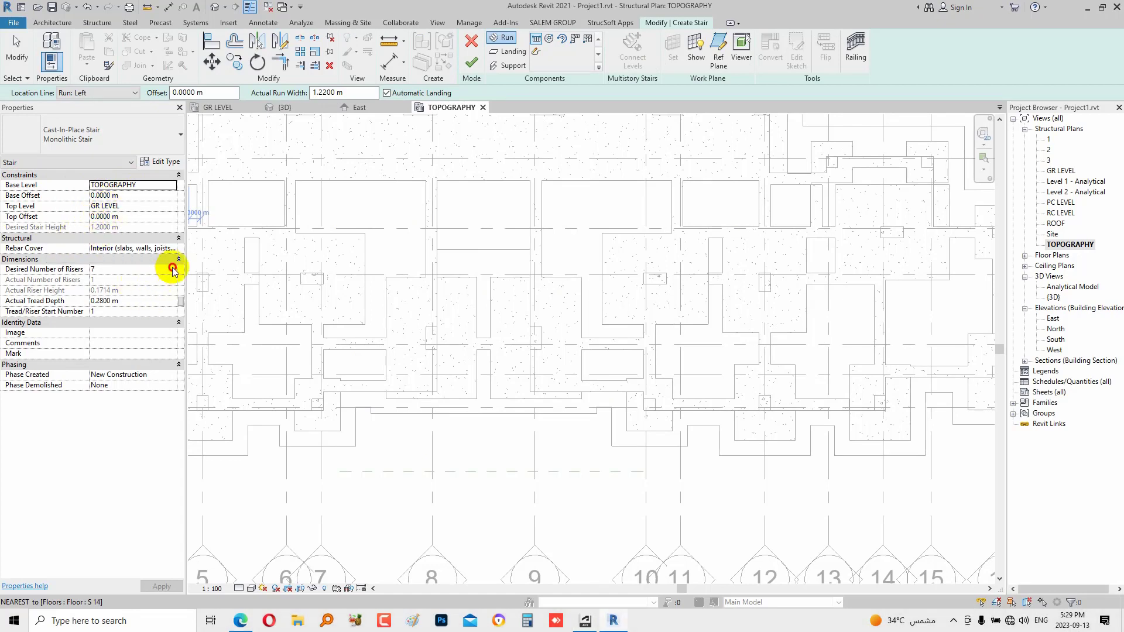
click(134, 301)
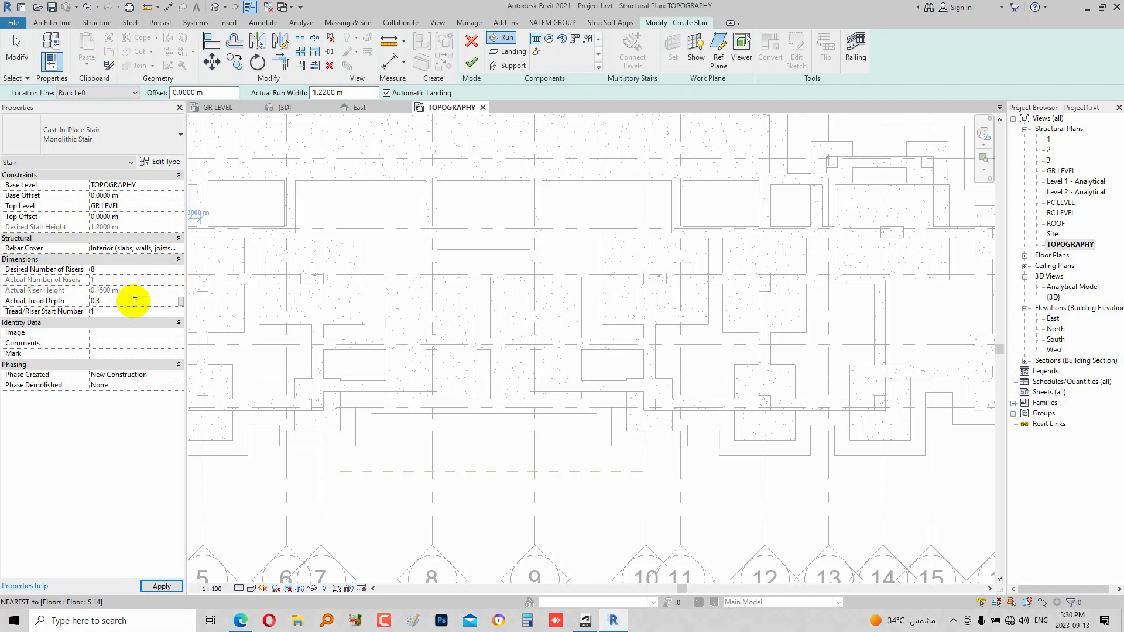
key(Return)
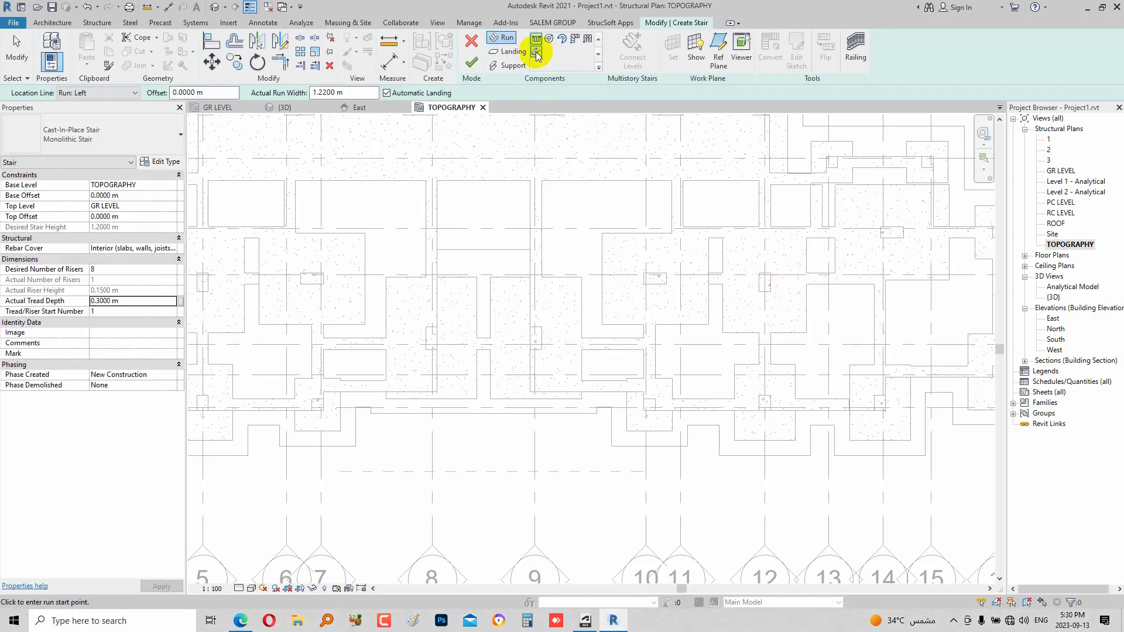
click(536, 54)
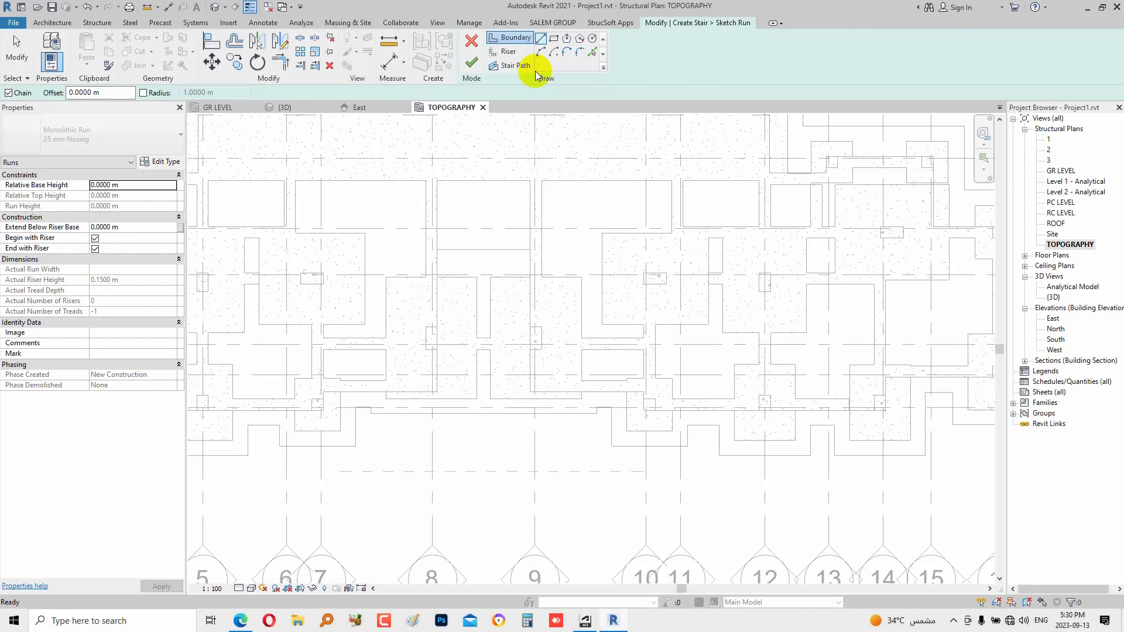
Try drawing a new arc boundary, then cancel the unfinished arc
click(602, 234)
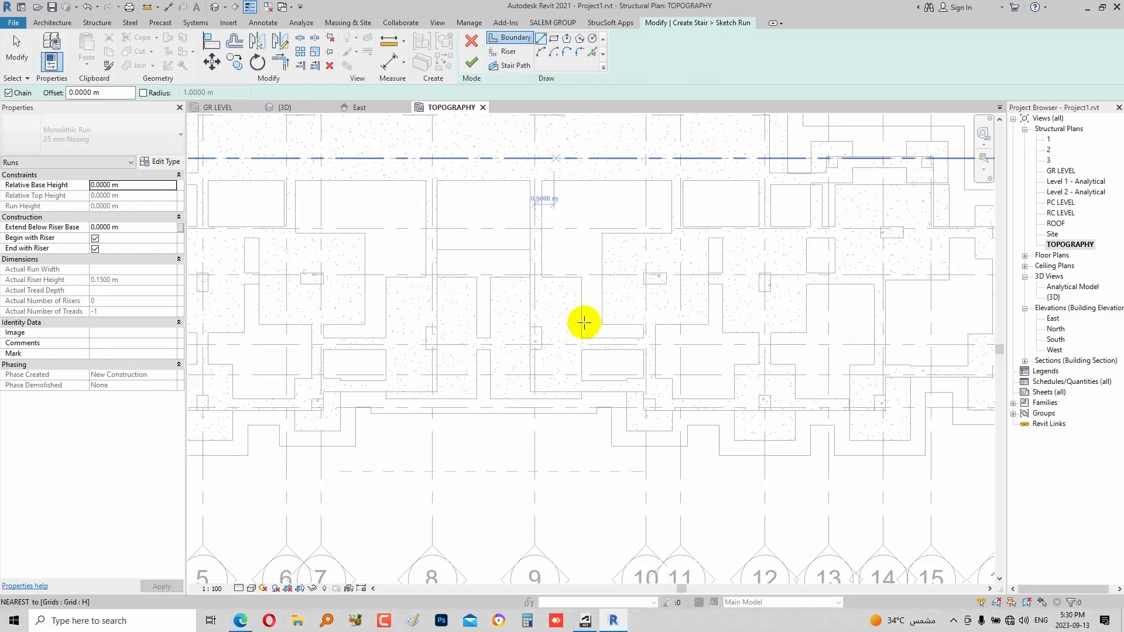
click(603, 324)
click(540, 52)
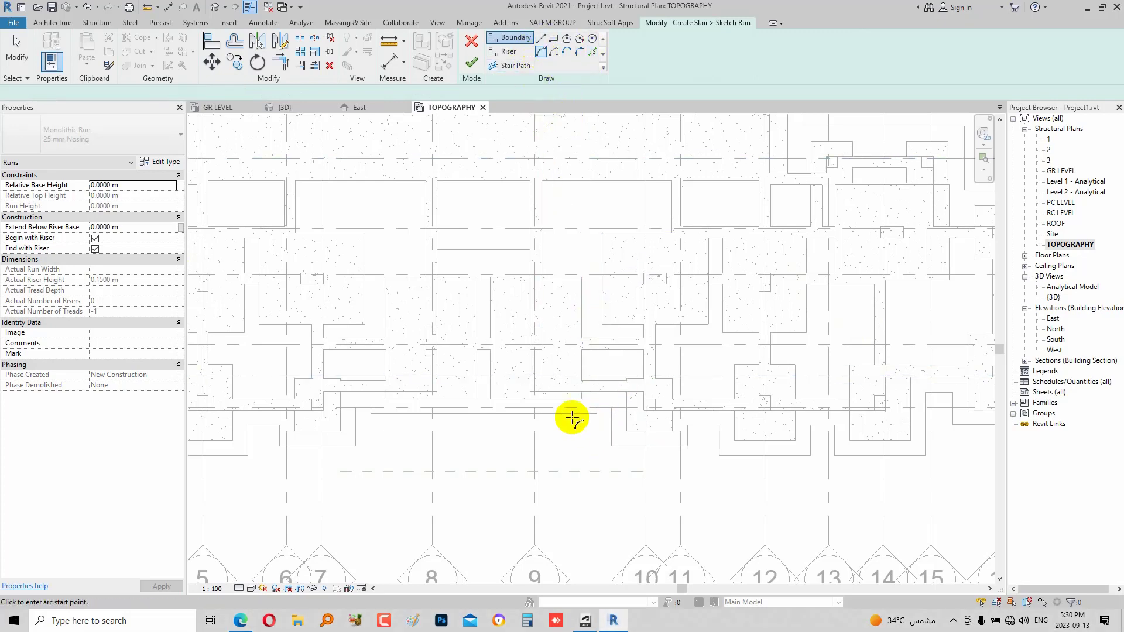
scroll(572, 419, up, 2)
click(503, 374)
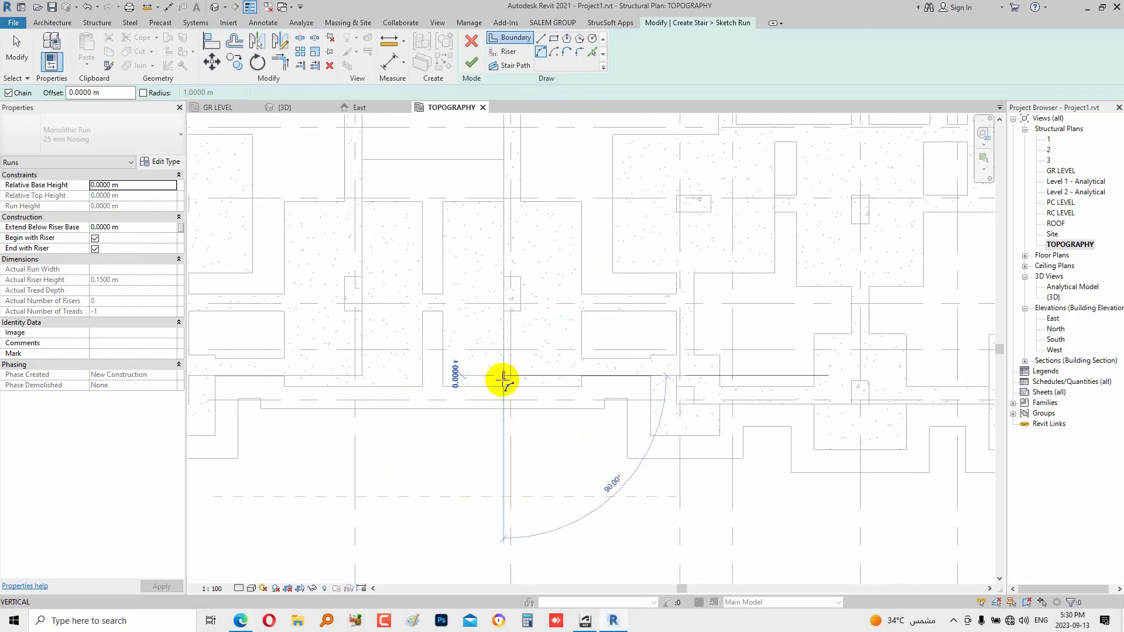
click(536, 496)
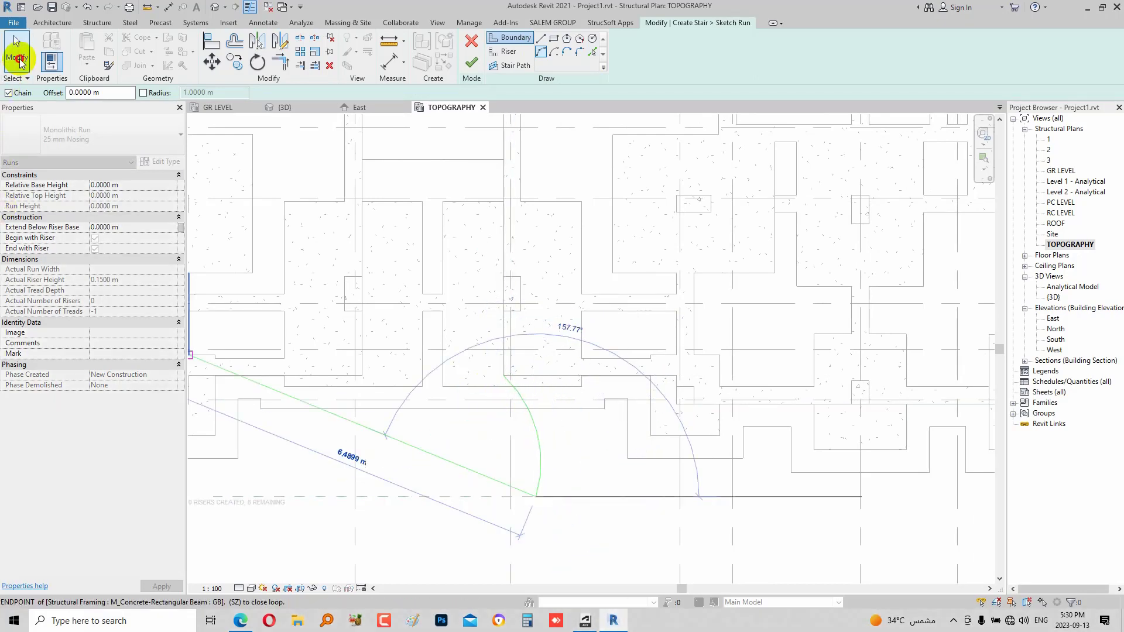
click(16, 50)
scroll(602, 290, down, 3)
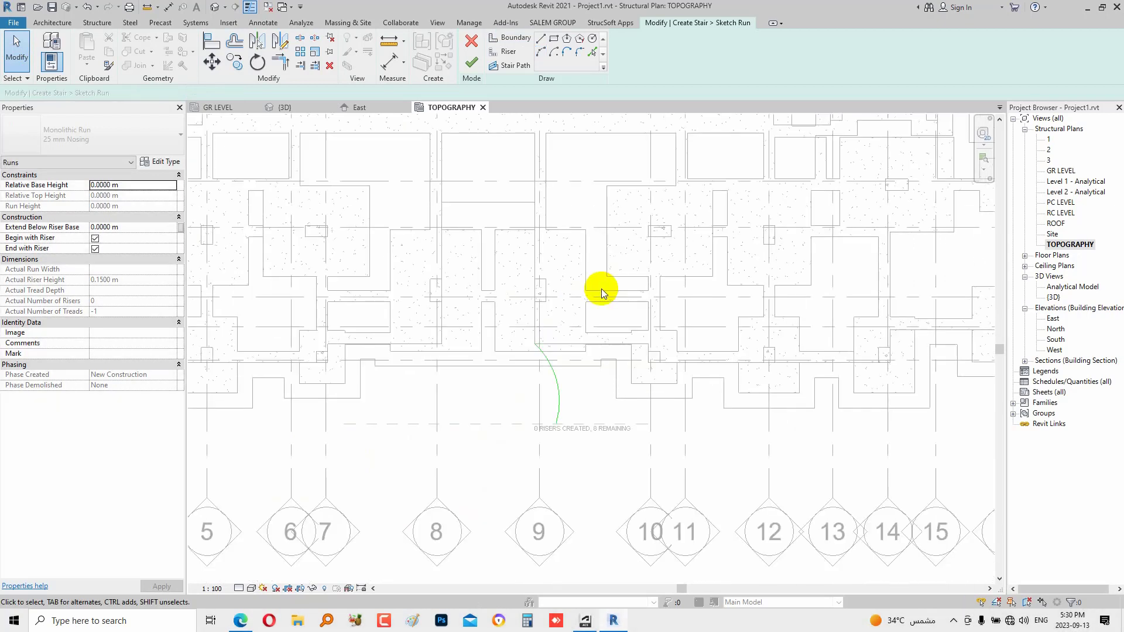
Mirror the curved boundary across a vertical axis to form the opposite side
click(562, 396)
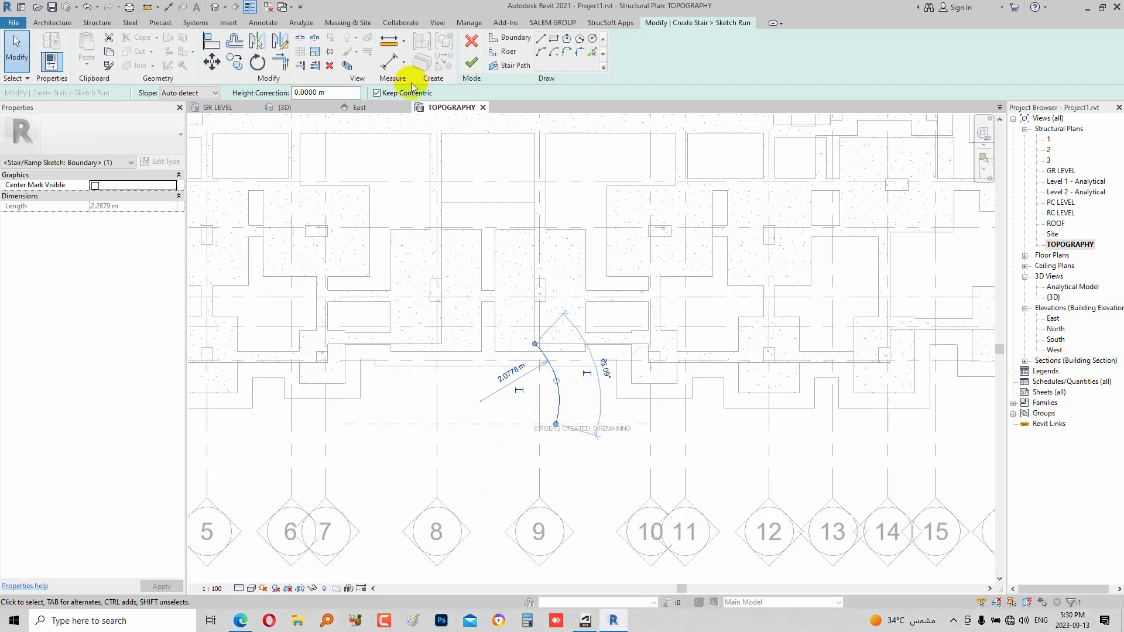
key(Escape)
click(556, 392)
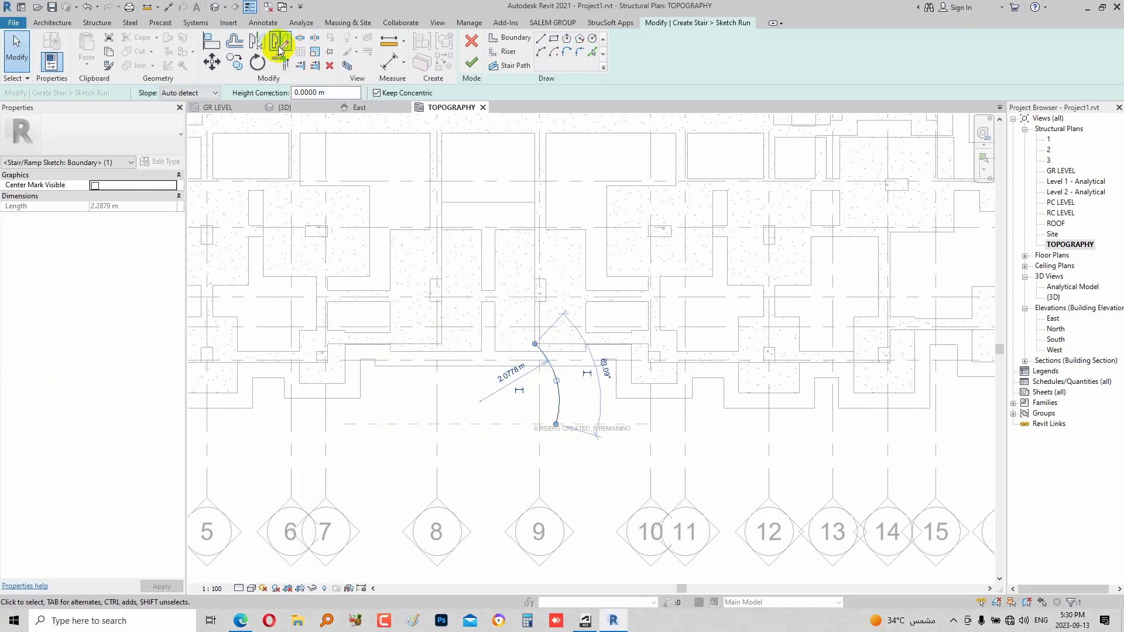
click(280, 40)
click(489, 206)
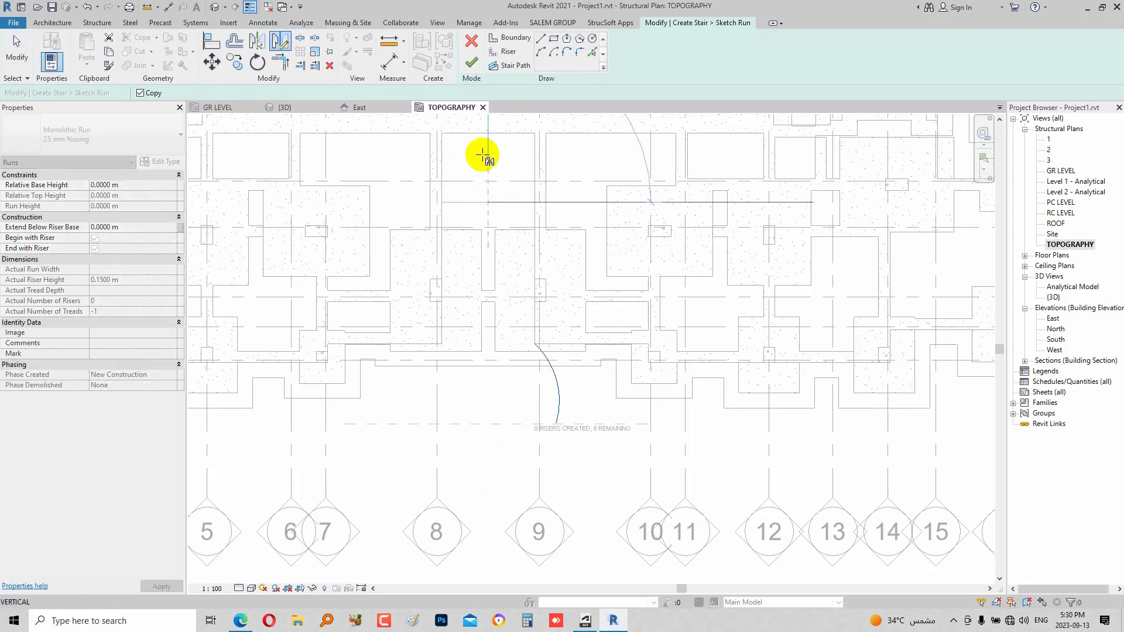
click(485, 153)
click(16, 47)
click(485, 359)
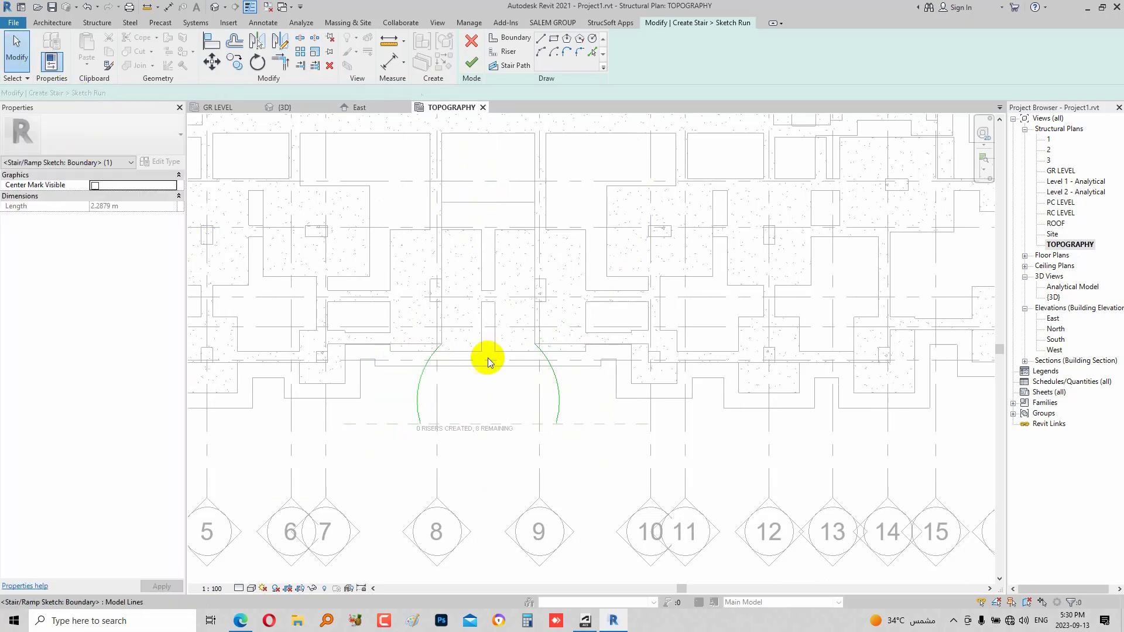
scroll(586, 430, up, 1)
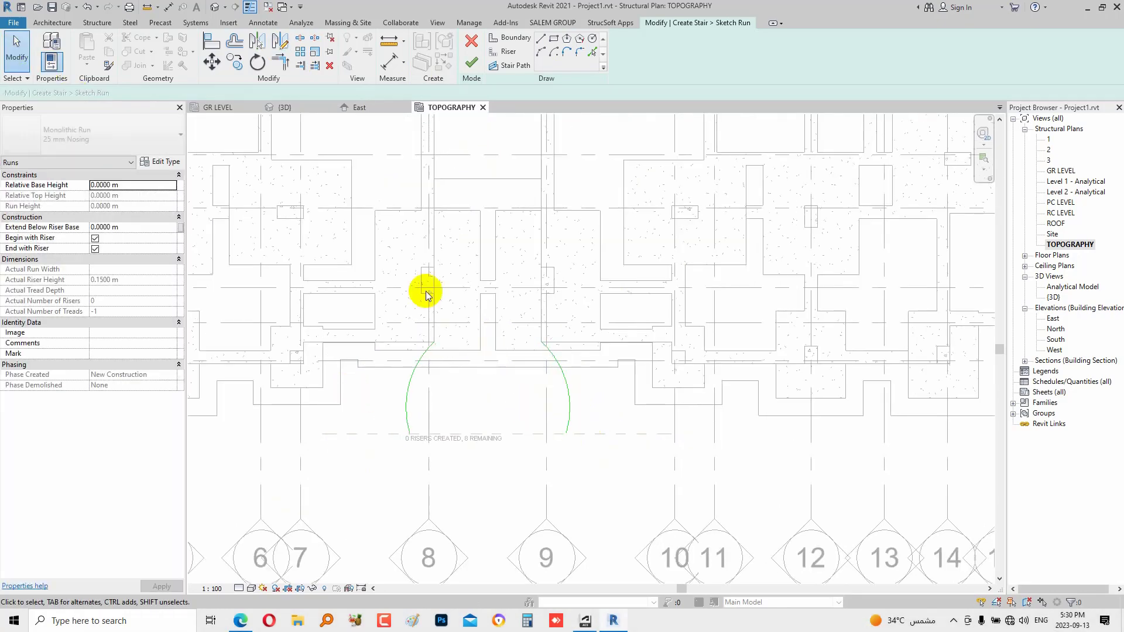
click(501, 53)
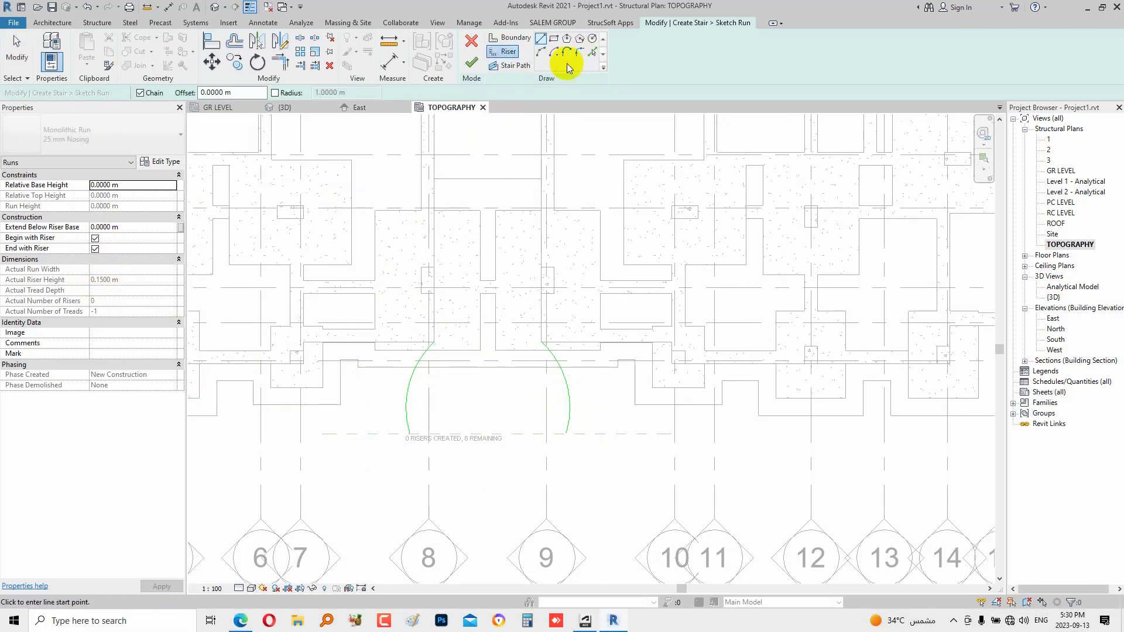
Draw the first riser line between the lower arc ends
scroll(542, 444, up, 3)
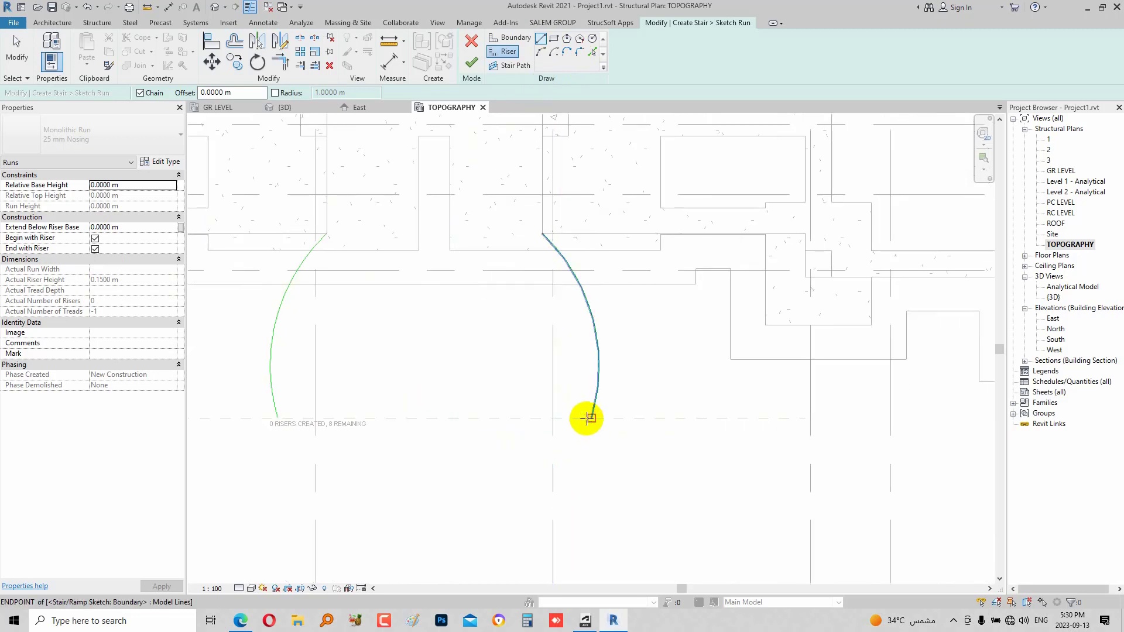
click(277, 417)
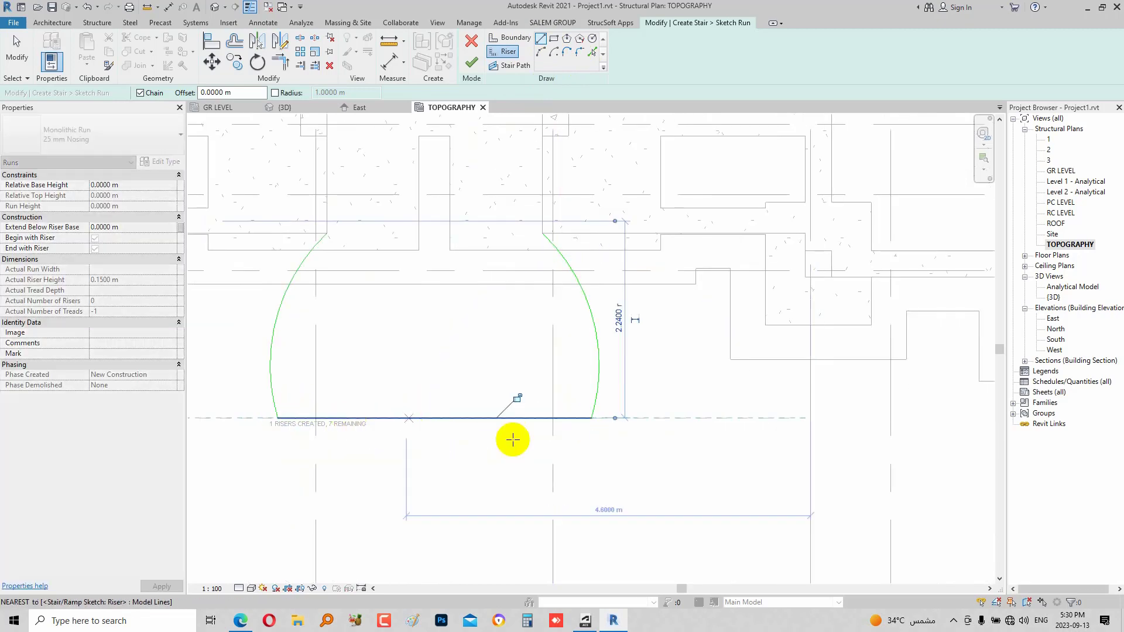
scroll(275, 439, up, 3)
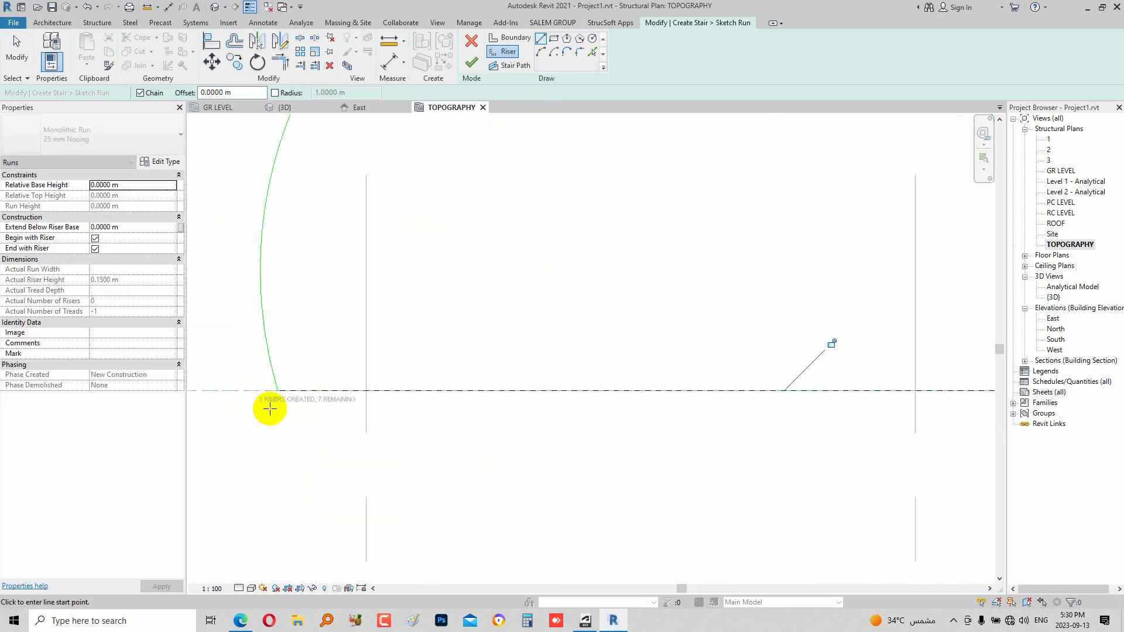
scroll(586, 360, down, 2)
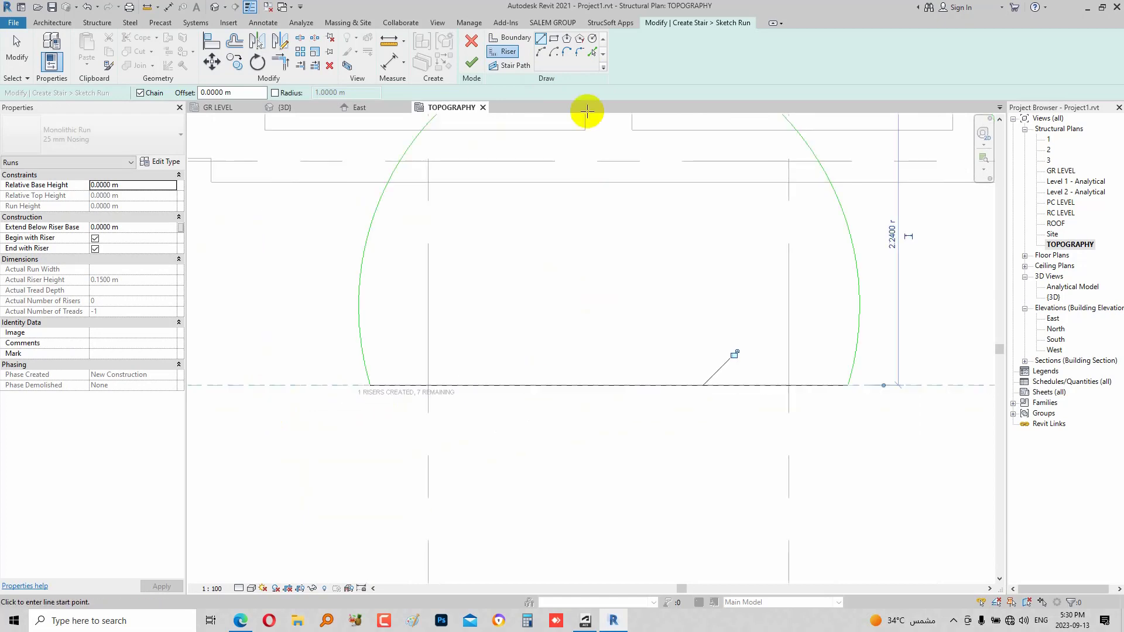
Add risers two through five at 0.3 m offsets using Pick Lines
click(591, 54)
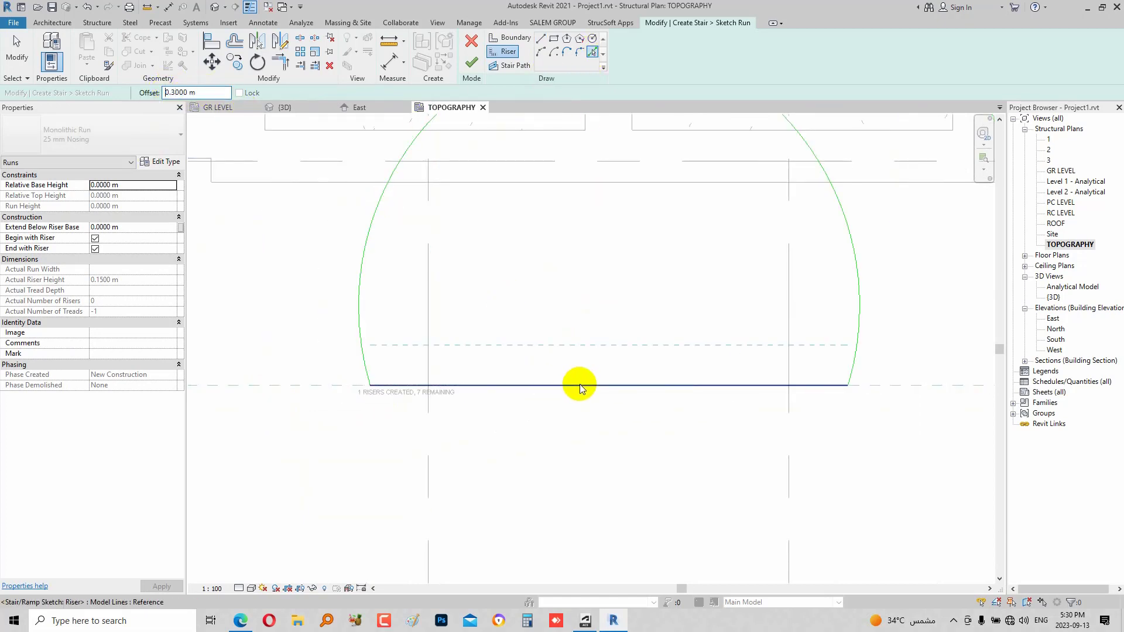
click(580, 384)
click(581, 345)
click(570, 303)
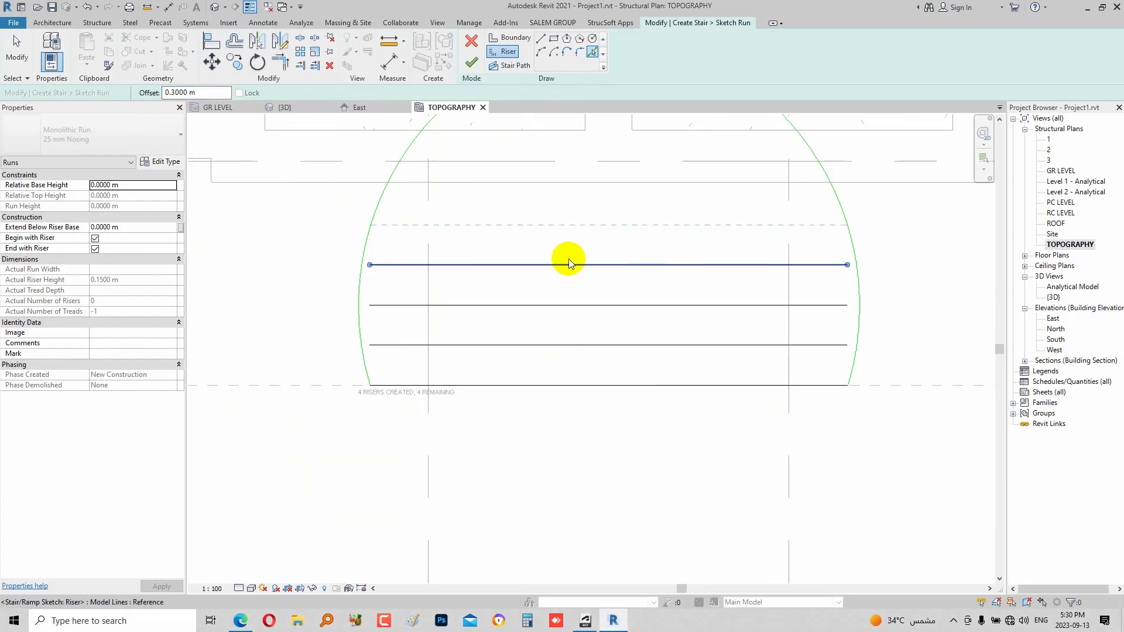
click(572, 258)
scroll(524, 445, down, 3)
scroll(612, 255, up, 2)
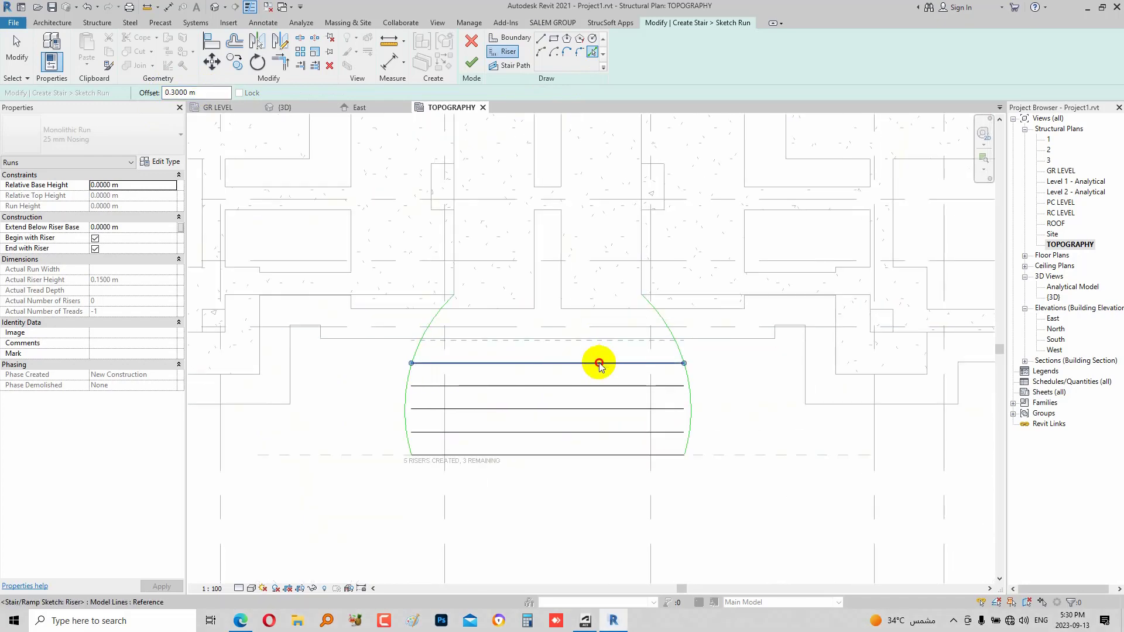
Add the remaining risers, completing all eight
click(595, 363)
scroll(588, 326, up, 2)
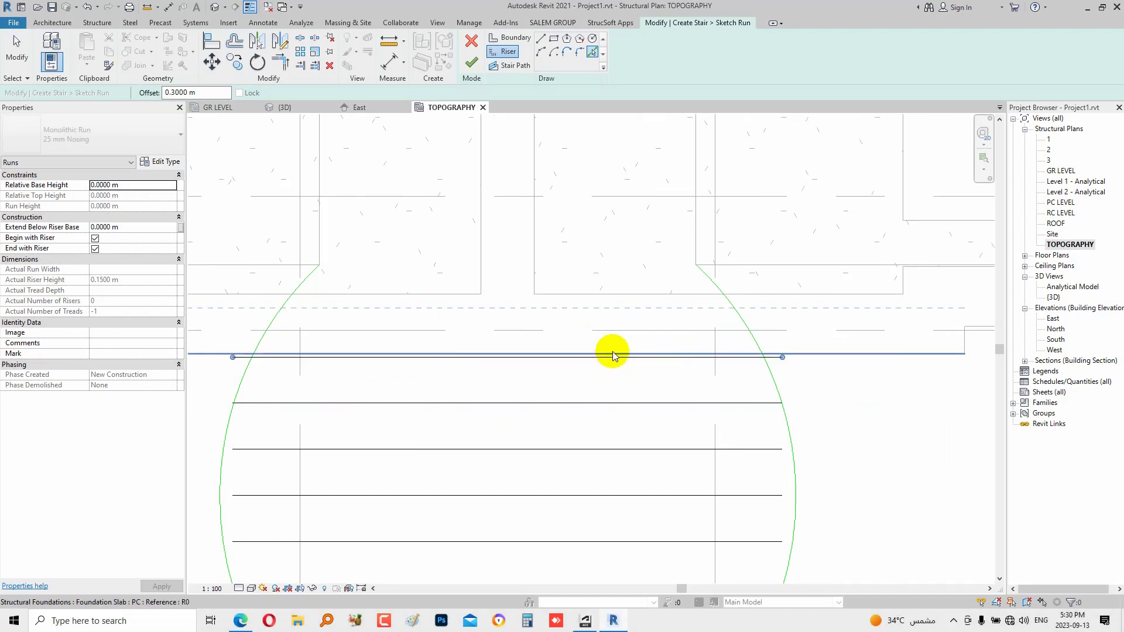
scroll(617, 343, up, 2)
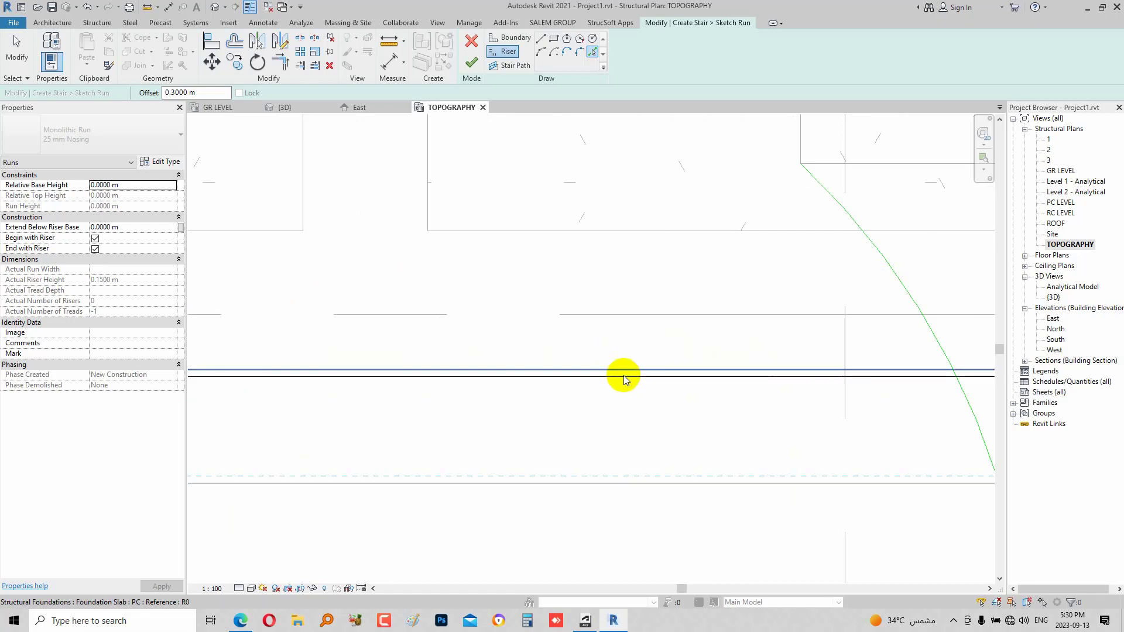
click(614, 376)
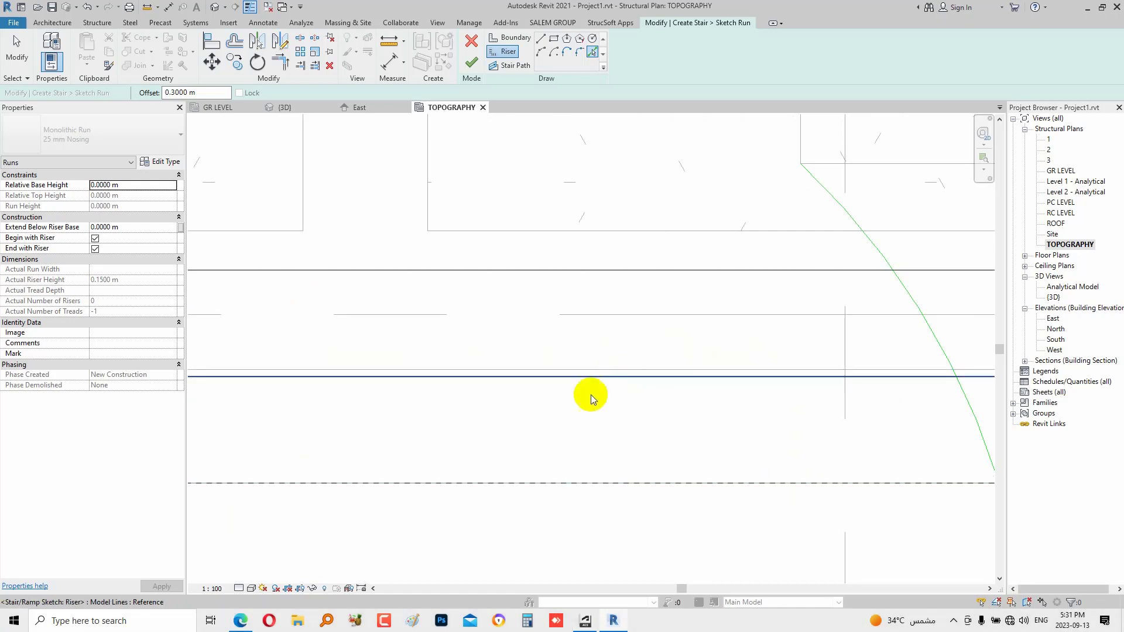
scroll(591, 394, down, 2)
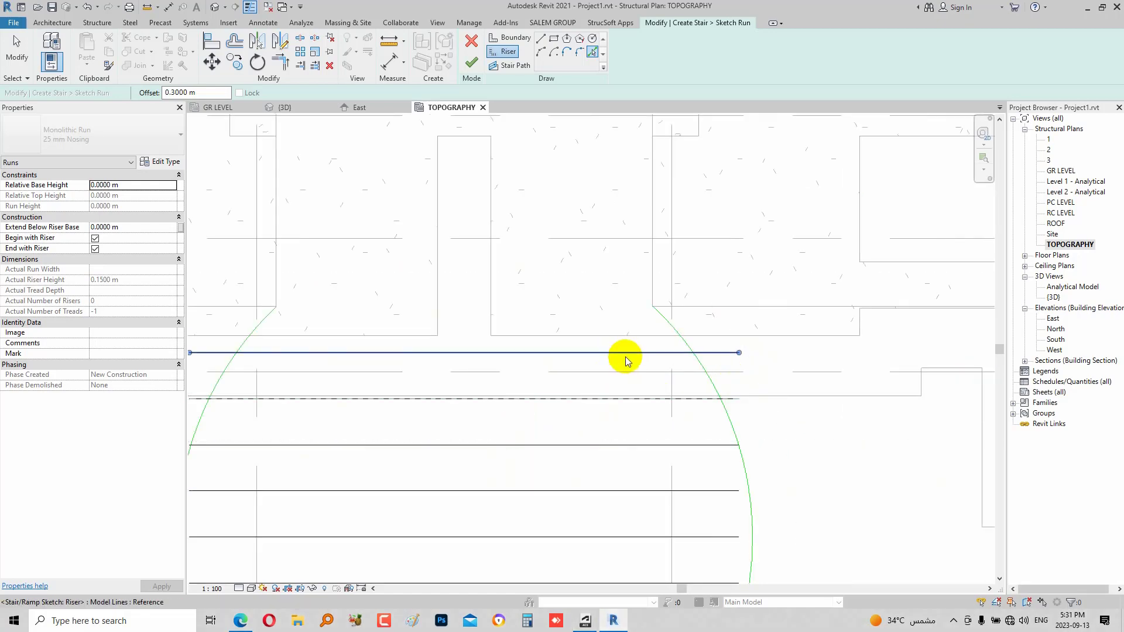
scroll(638, 359, down, 5)
scroll(556, 431, up, 2)
scroll(697, 269, up, 2)
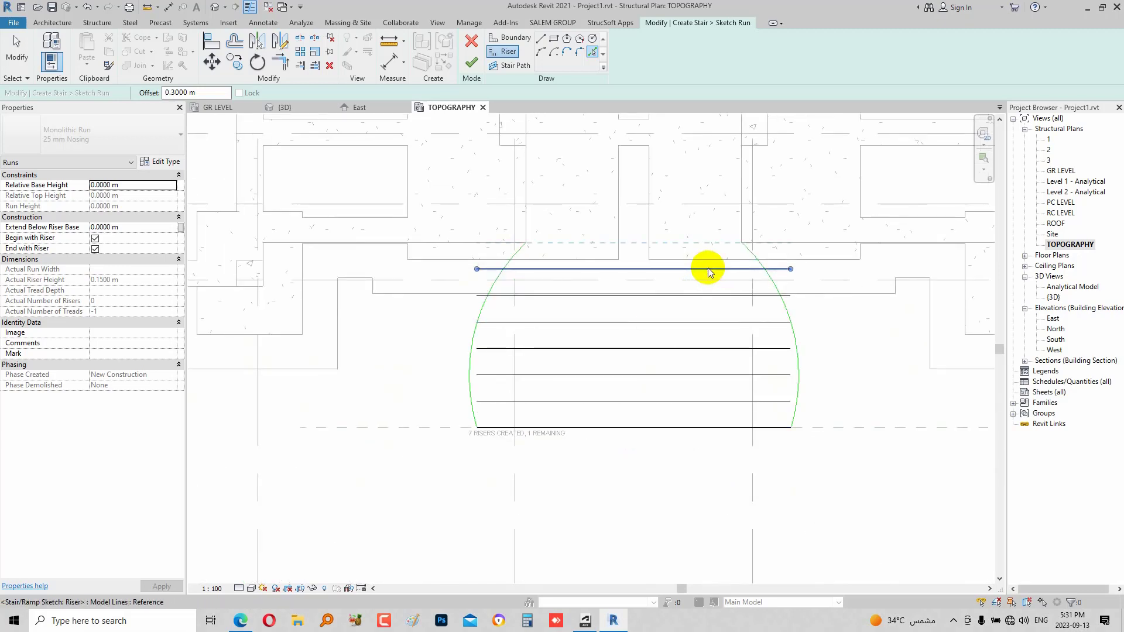
click(16, 50)
scroll(704, 285, up, 2)
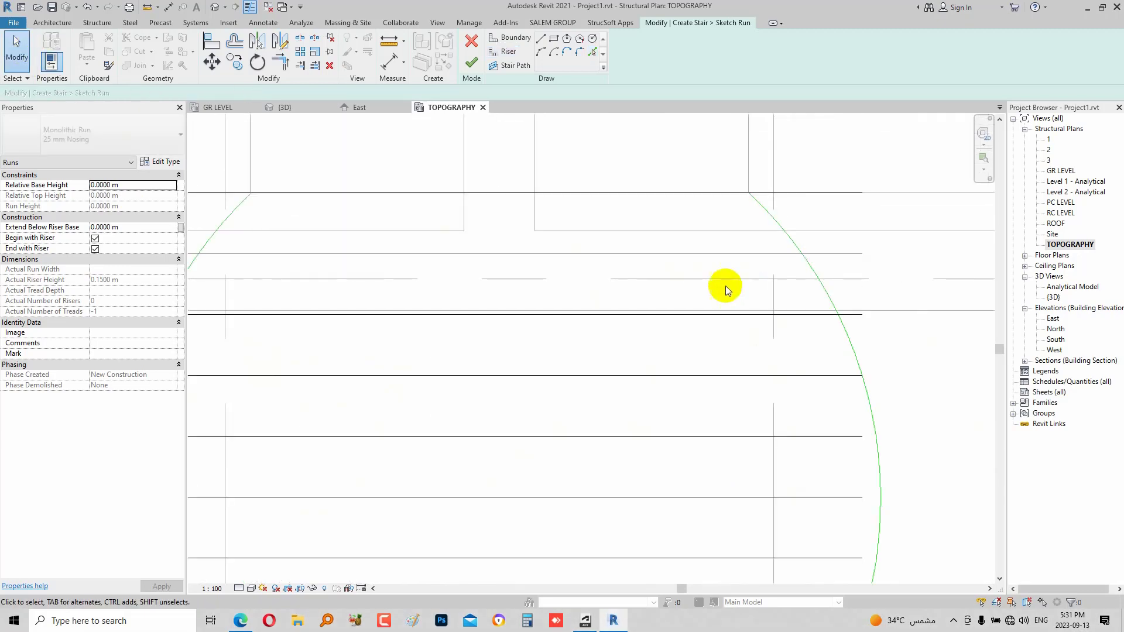
scroll(725, 289, down, 1)
Extend all risers to the left arc boundary with Trim/Extend Multiple Elements
scroll(673, 259, down, 1)
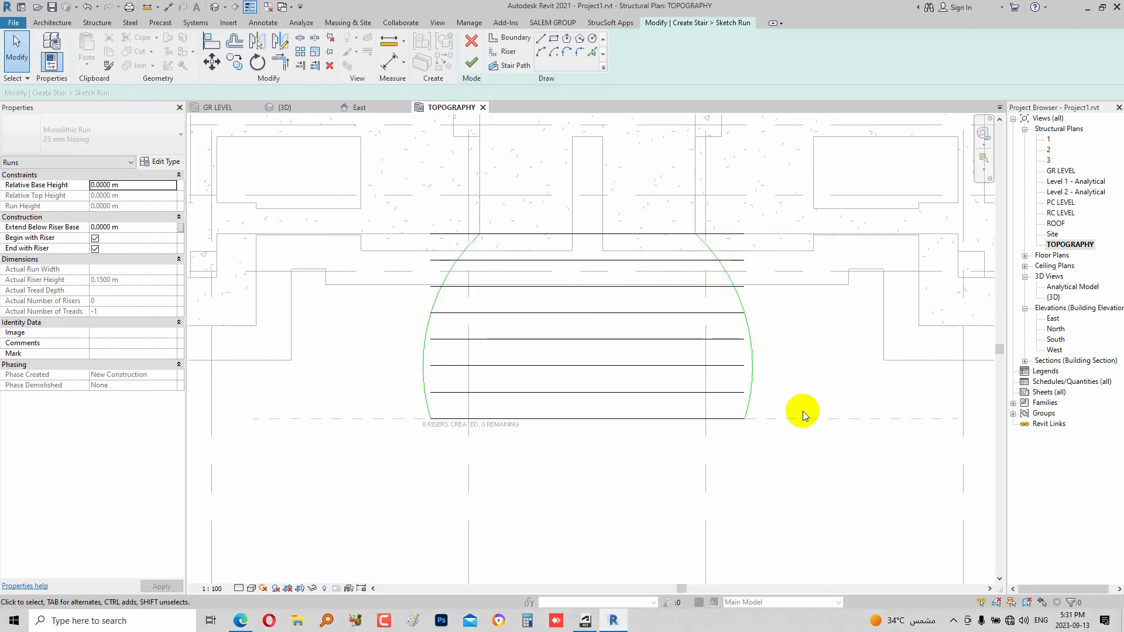
click(316, 67)
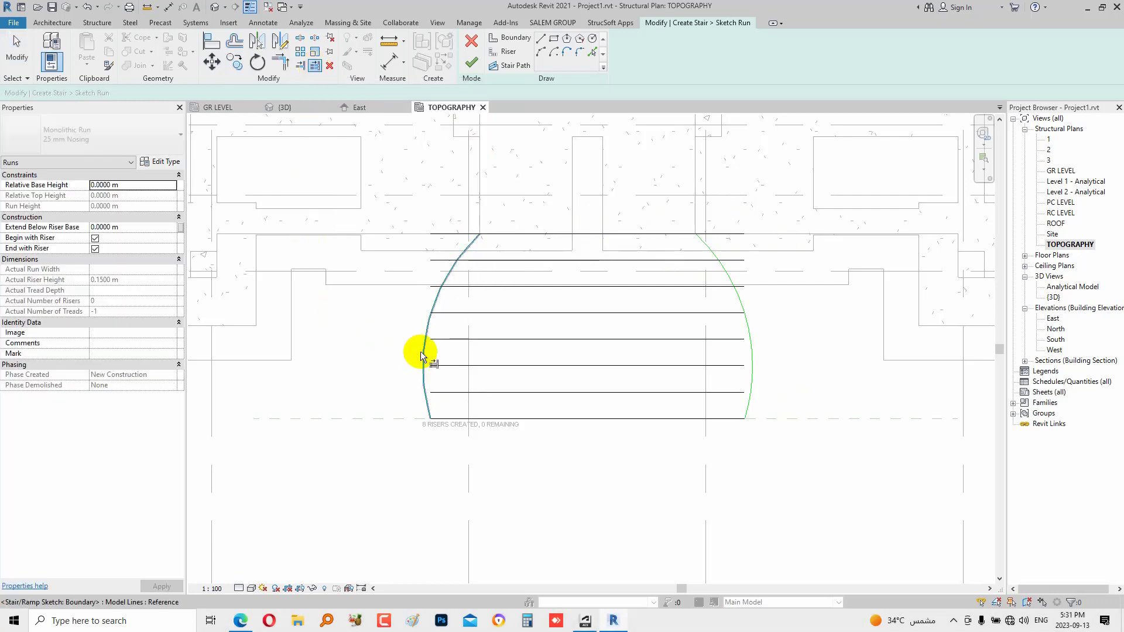
click(421, 354)
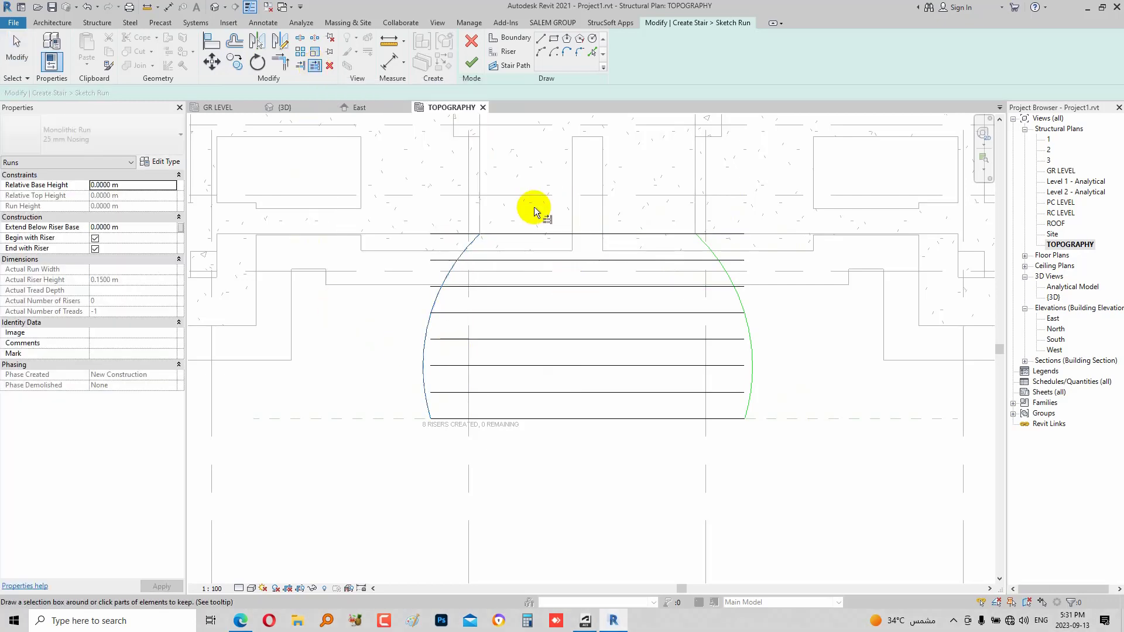
drag(534, 207, 515, 434)
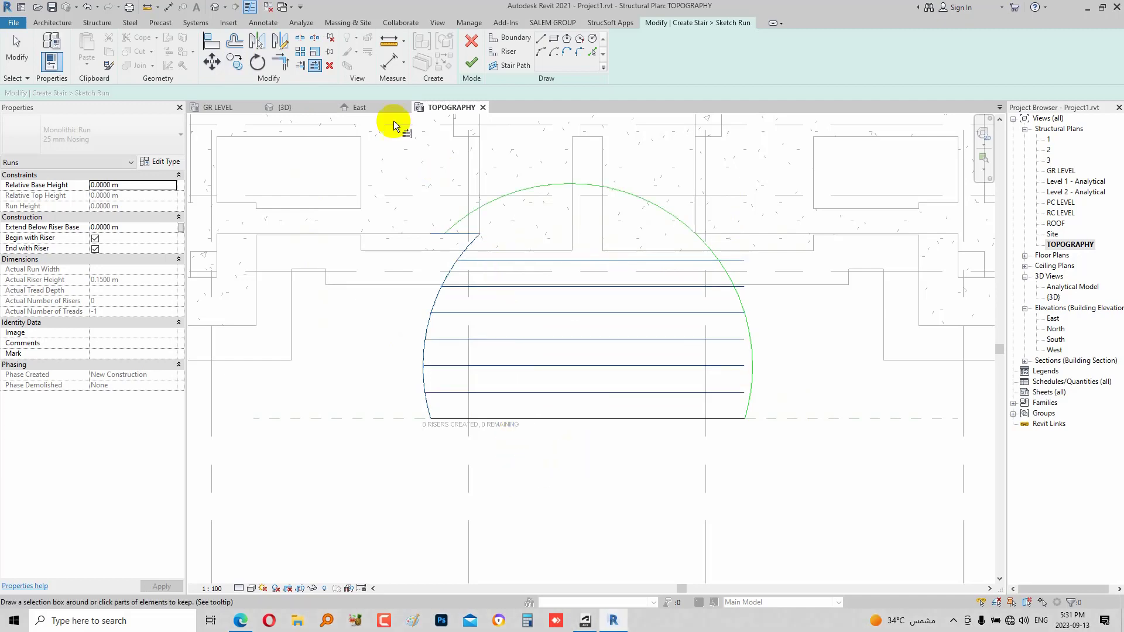
key(Escape)
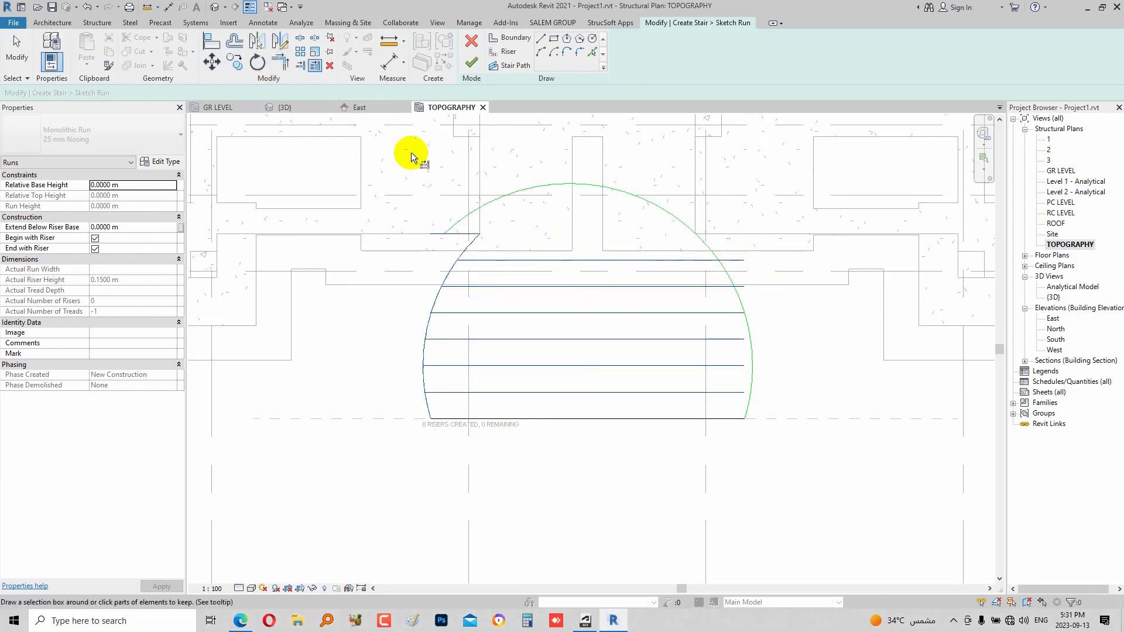
click(17, 59)
Pull the right arc's end to the slab edge and extend all risers to it
click(664, 213)
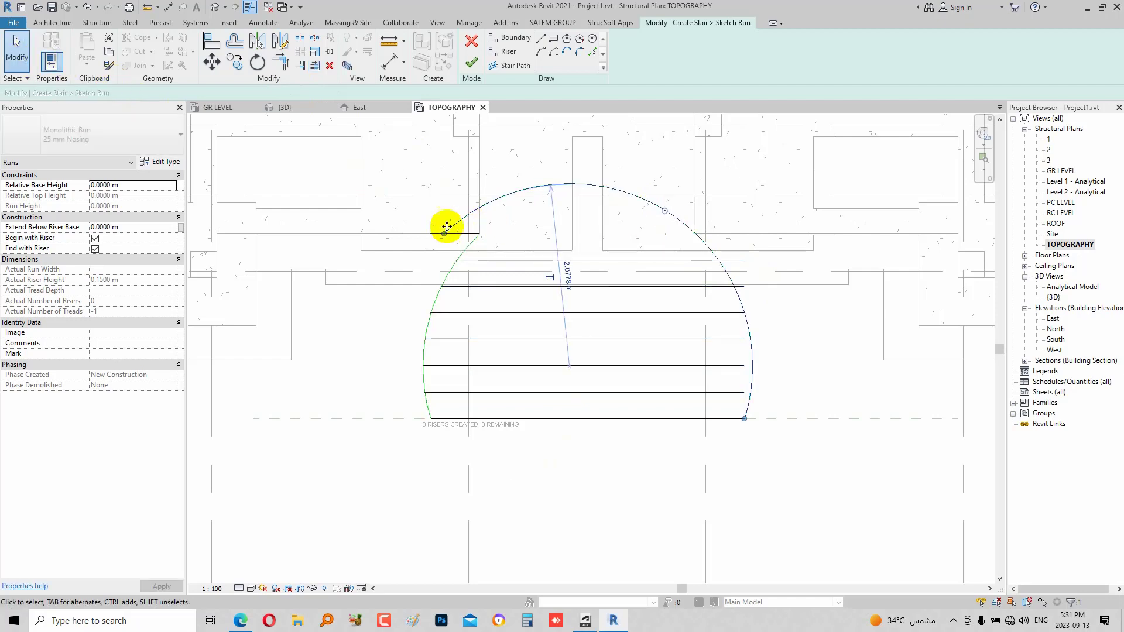
mouse_move(444, 231)
mouse_down()
mouse_move(534, 189)
mouse_move(695, 234)
mouse_up()
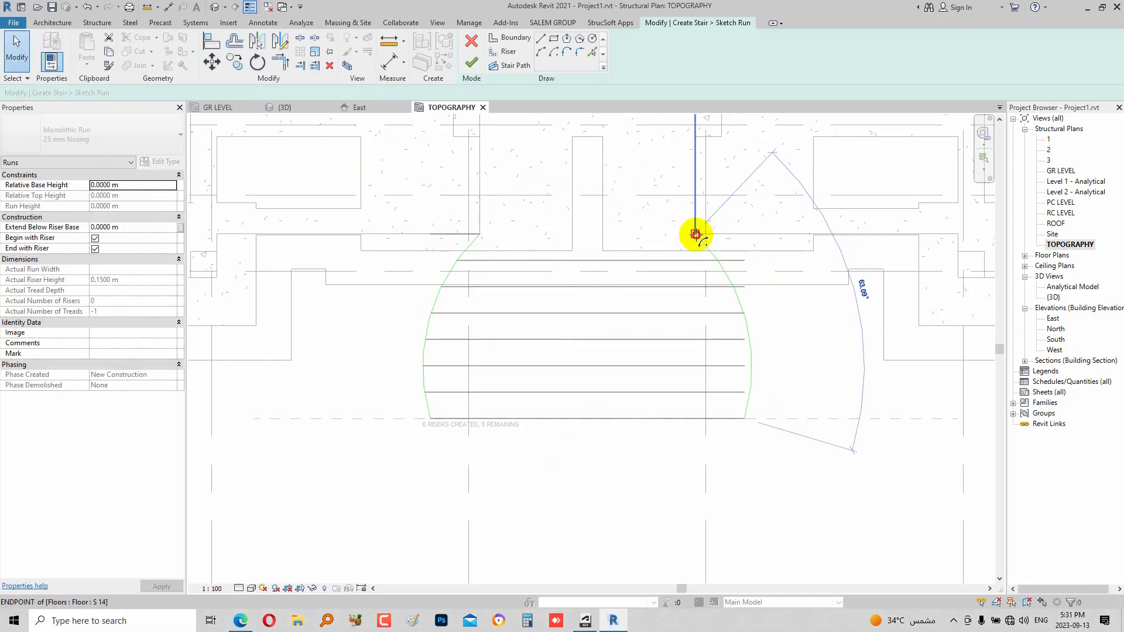
click(315, 65)
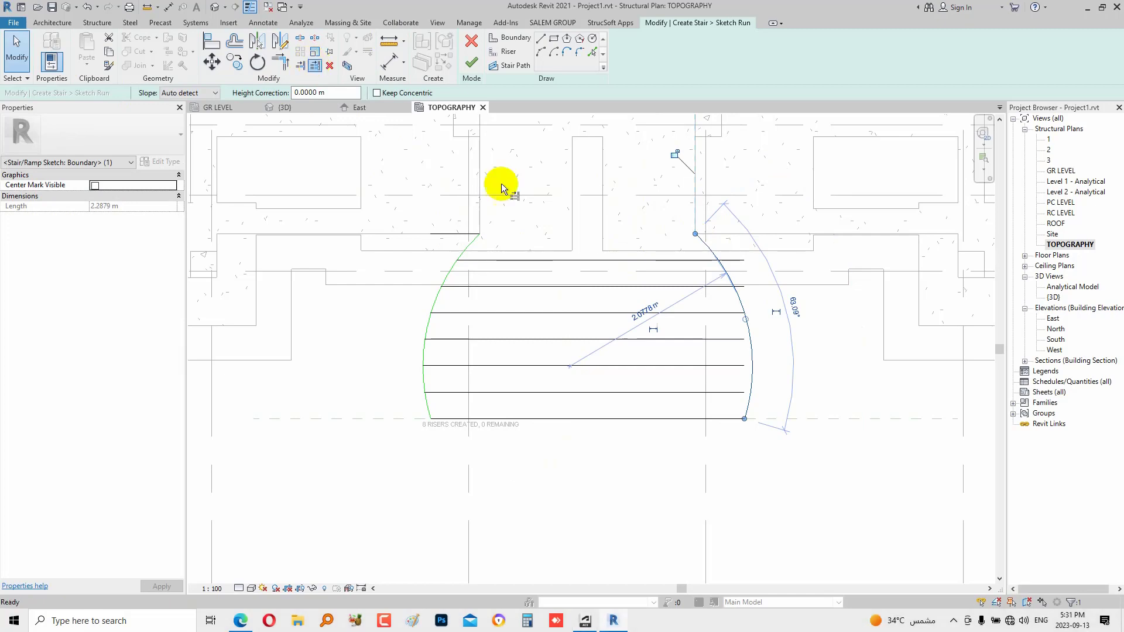
click(743, 303)
drag(670, 223, 652, 436)
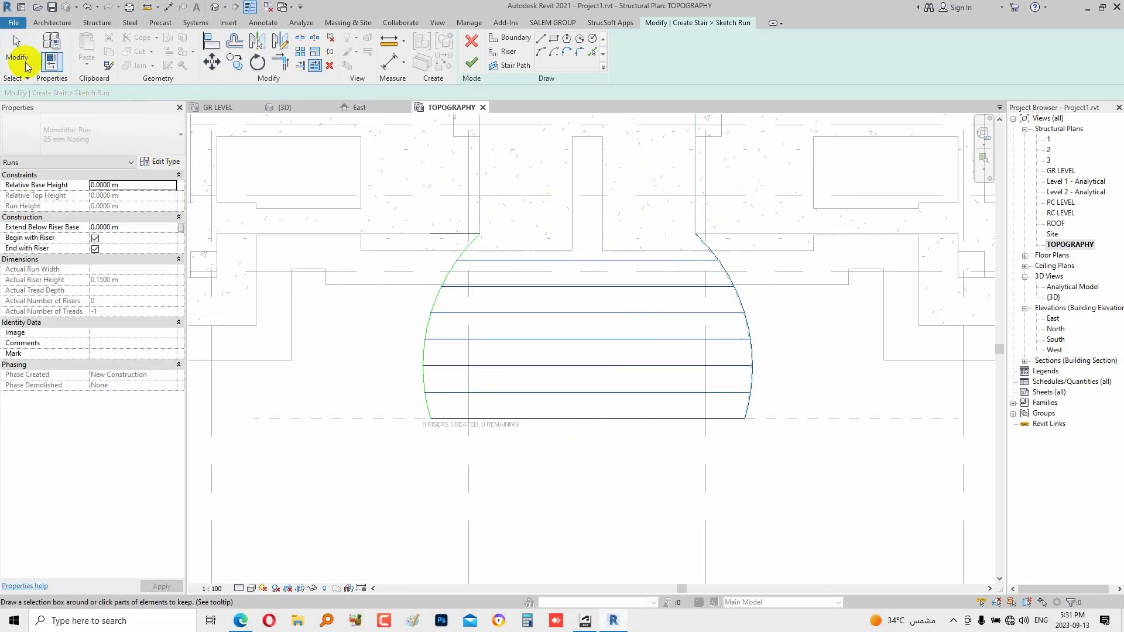
Stretch the short top riser out to the right arc
click(18, 53)
scroll(714, 291, up, 2)
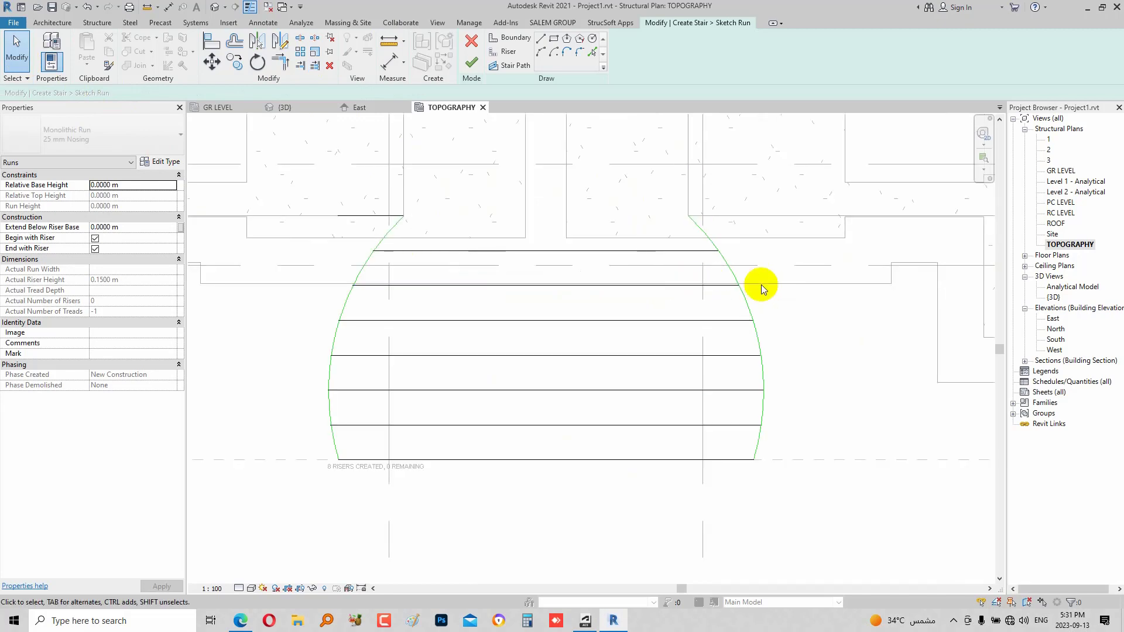
click(383, 214)
drag(340, 214, 685, 218)
scroll(550, 296, down, 2)
scroll(550, 295, down, 1)
click(17, 54)
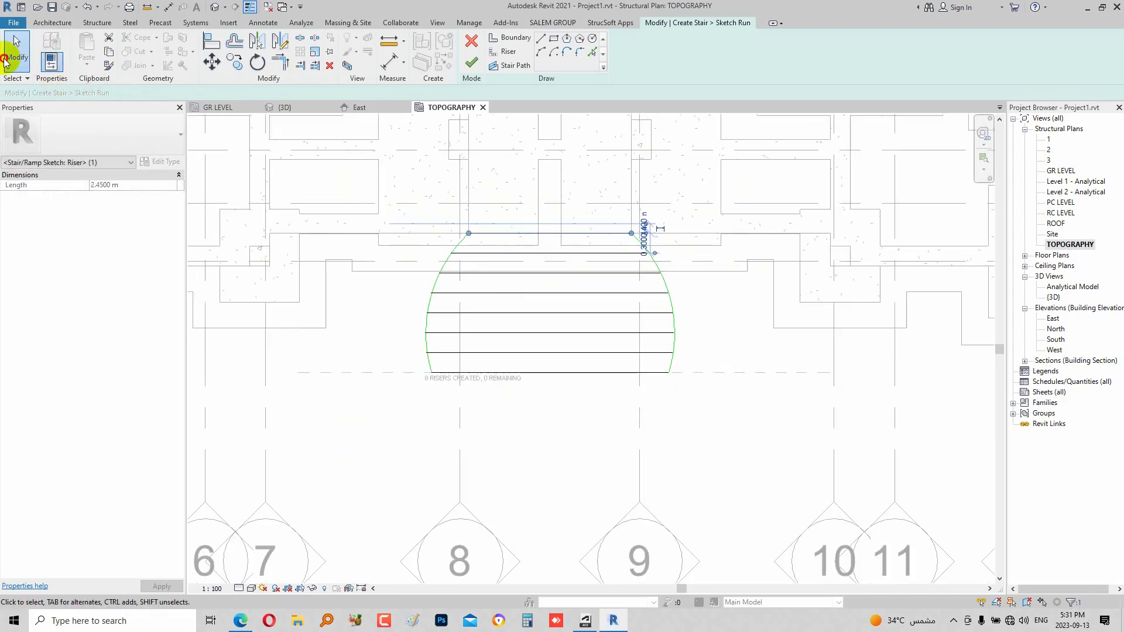
Draw the stair path from the bottom riser midpoint to the top riser
click(515, 65)
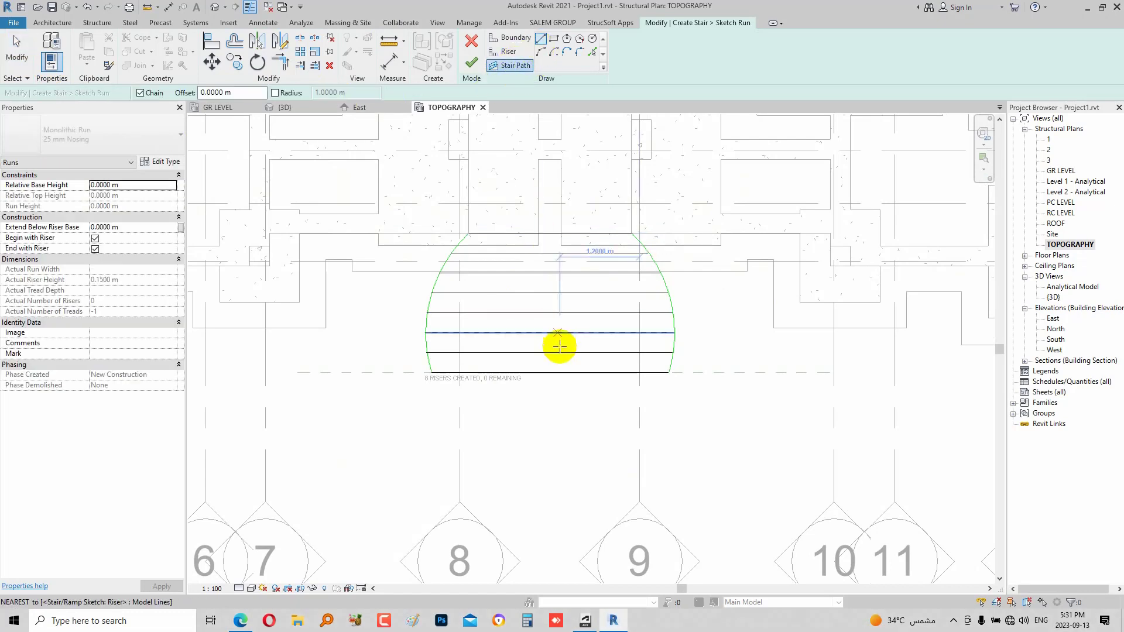
click(551, 373)
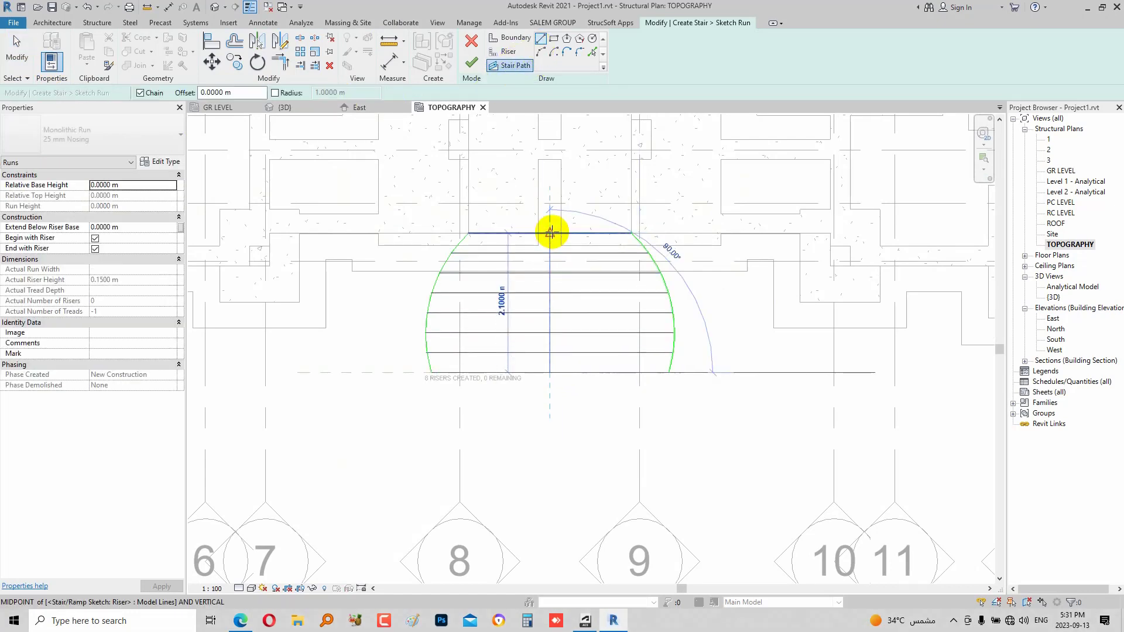
click(550, 234)
click(17, 54)
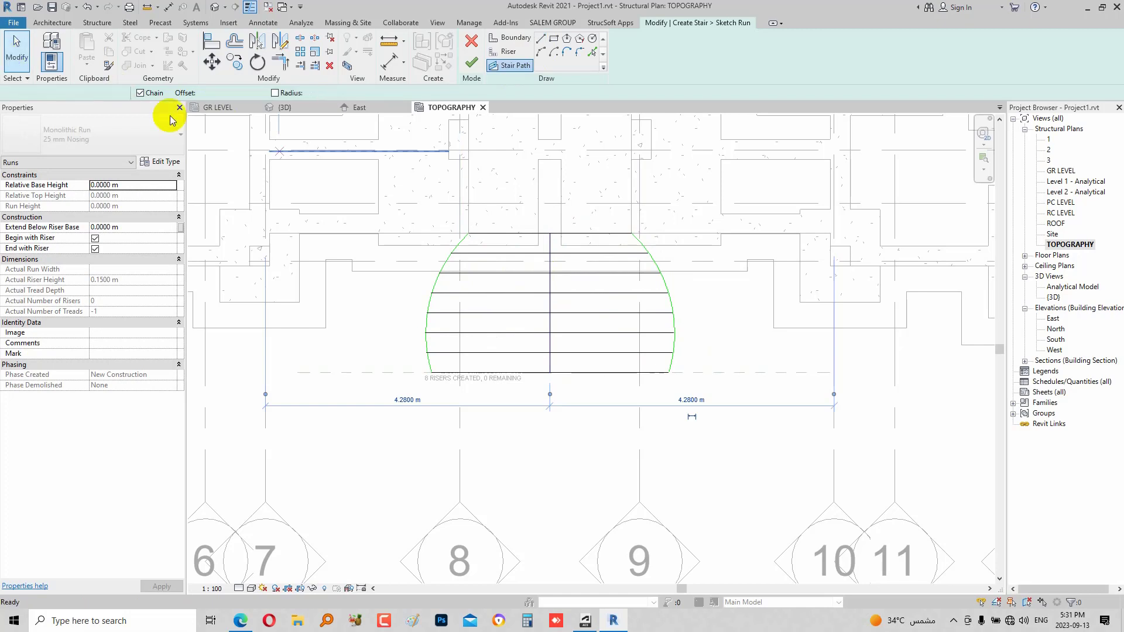
Finish the run sketch and complete the stair
scroll(220, 132, down, 1)
click(472, 64)
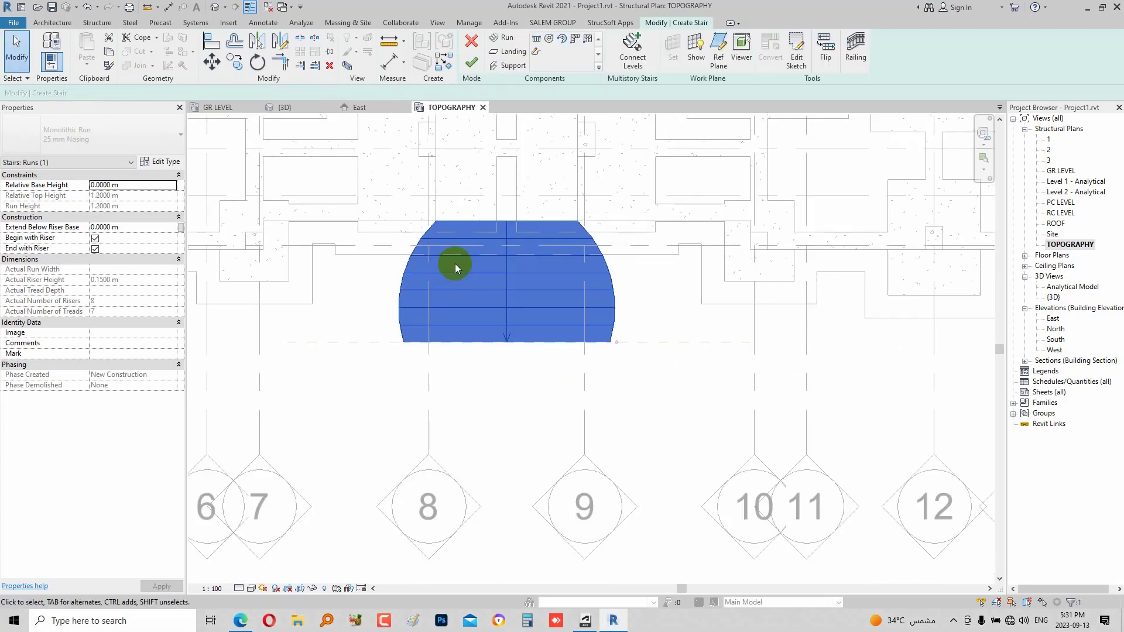
click(471, 62)
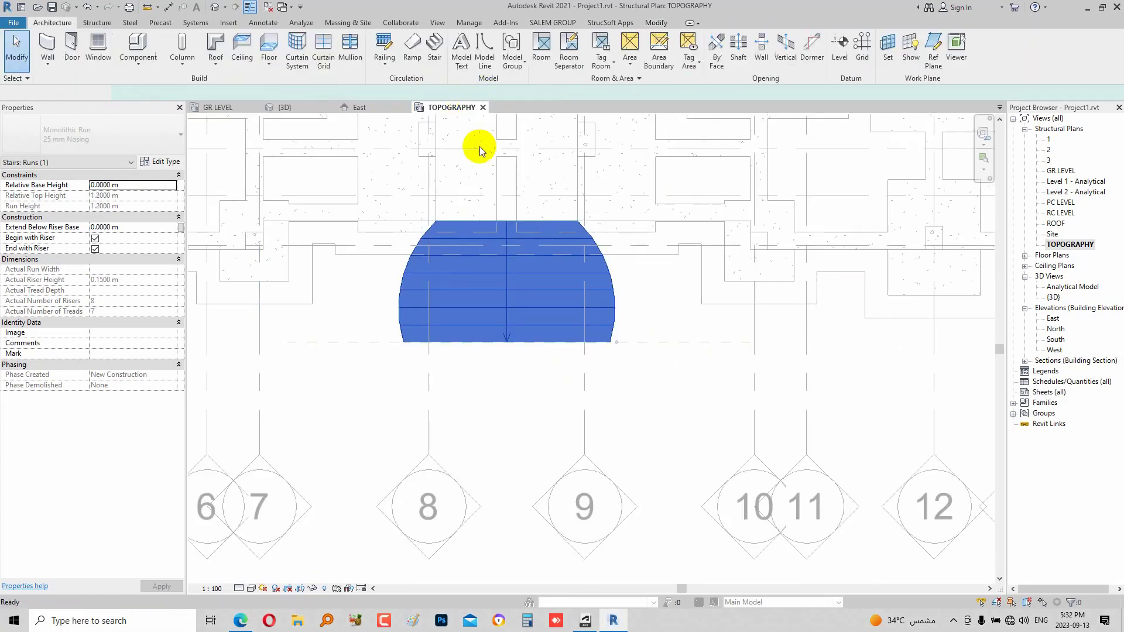
scroll(463, 234, down, 1)
Open the default 3D view and zoom in on the new stair
click(215, 10)
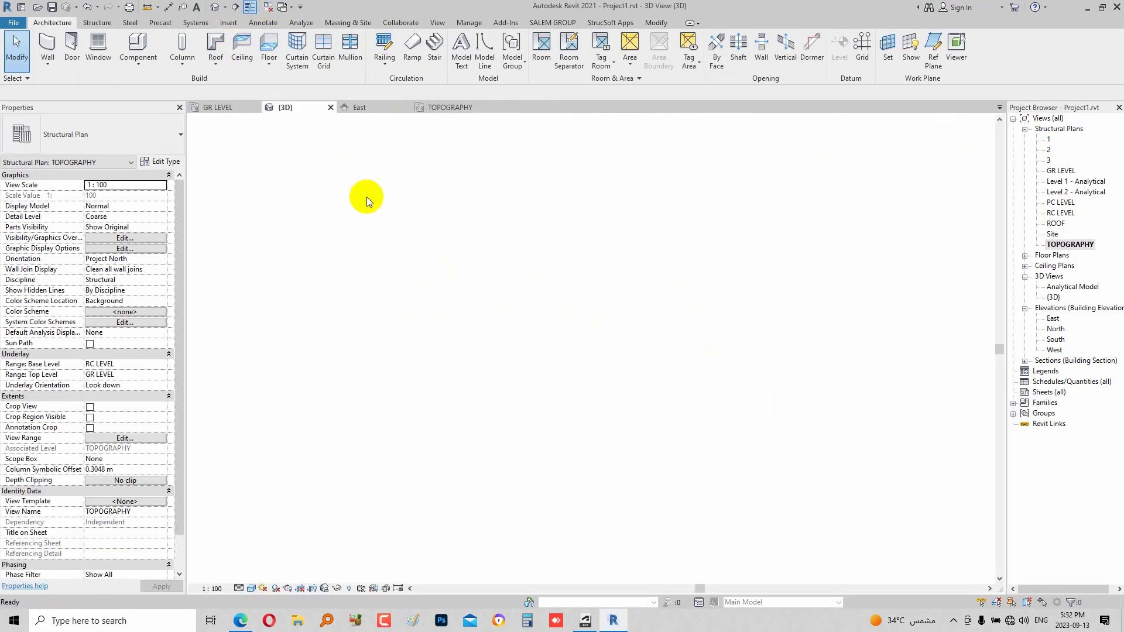
scroll(477, 404, up, 3)
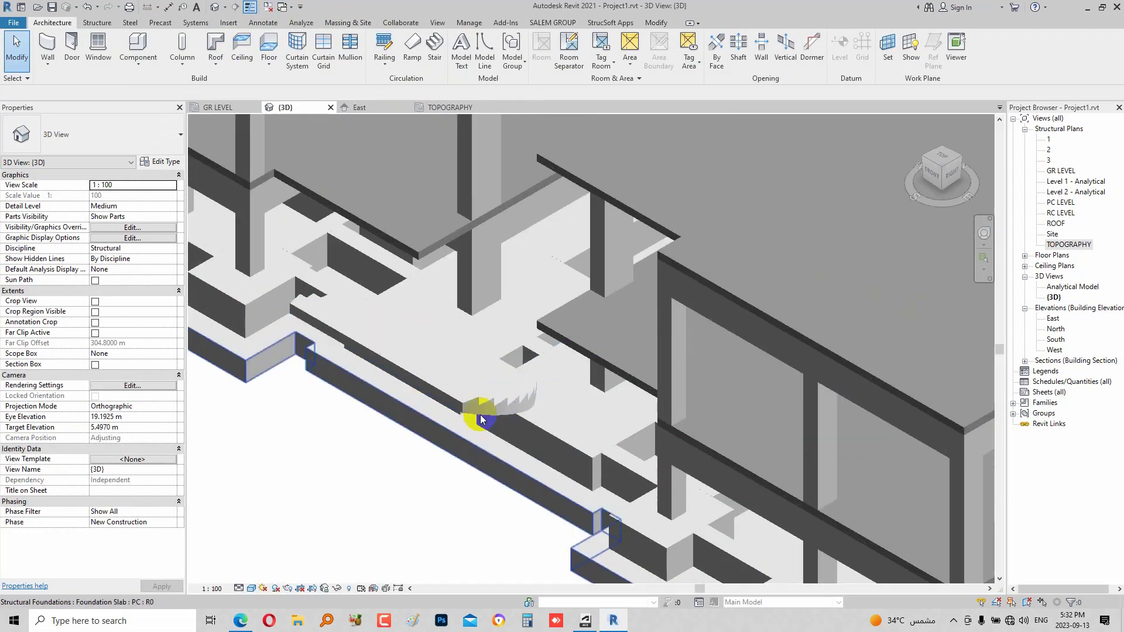
scroll(474, 410, up, 2)
Edit the stair, select its run, and finish edit mode
click(481, 415)
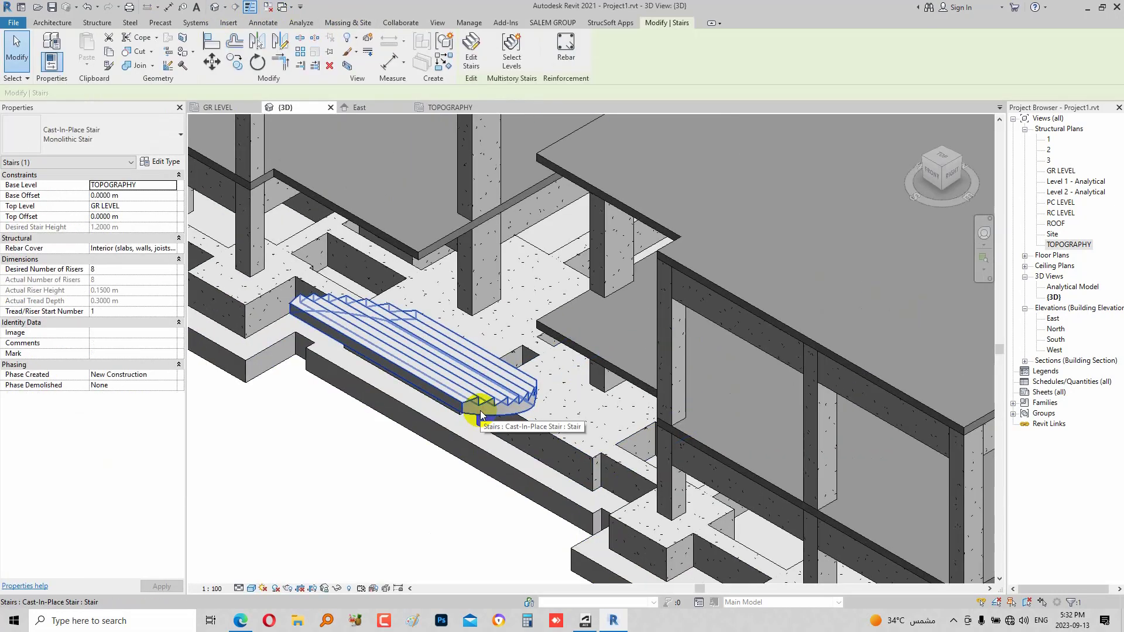
click(471, 56)
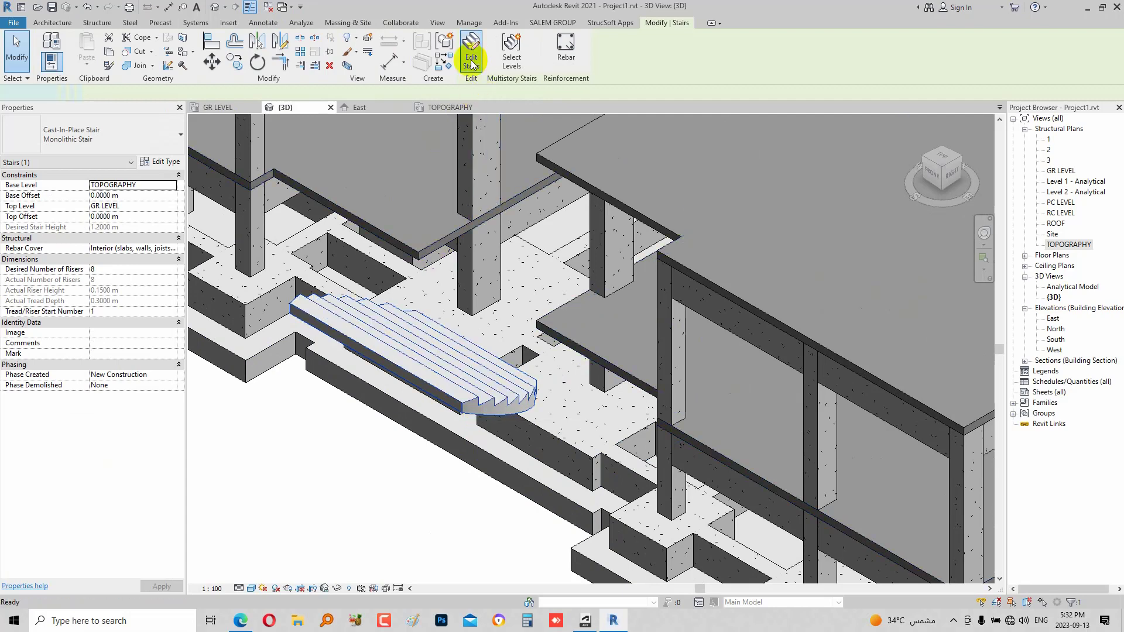
click(471, 398)
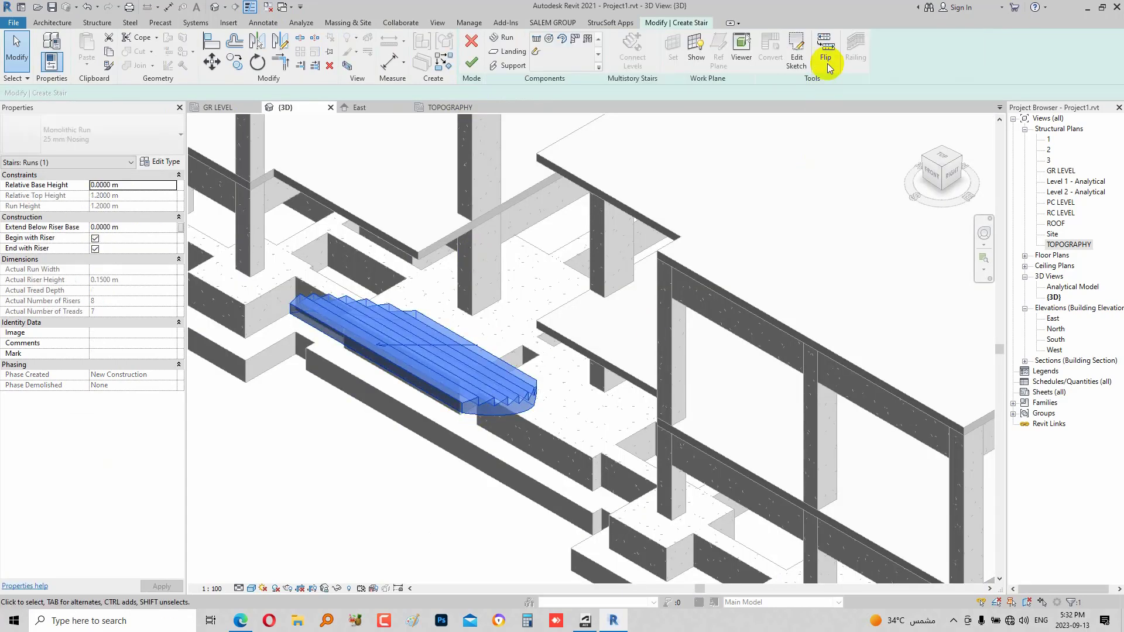
scroll(466, 372, up, 2)
scroll(466, 371, up, 2)
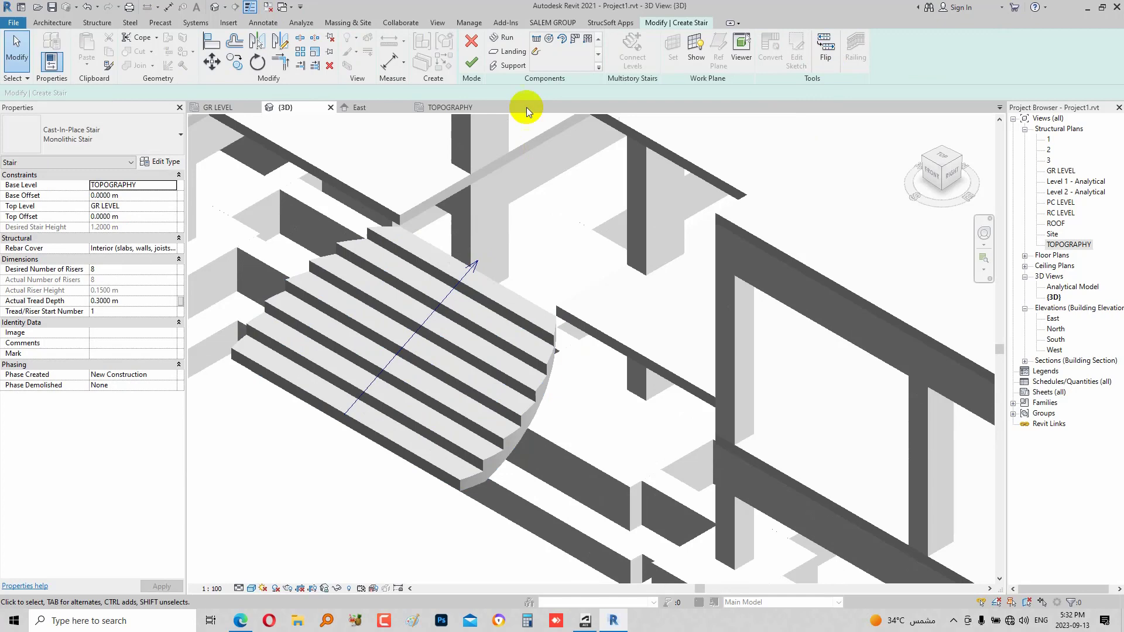
click(472, 65)
scroll(489, 180, down, 2)
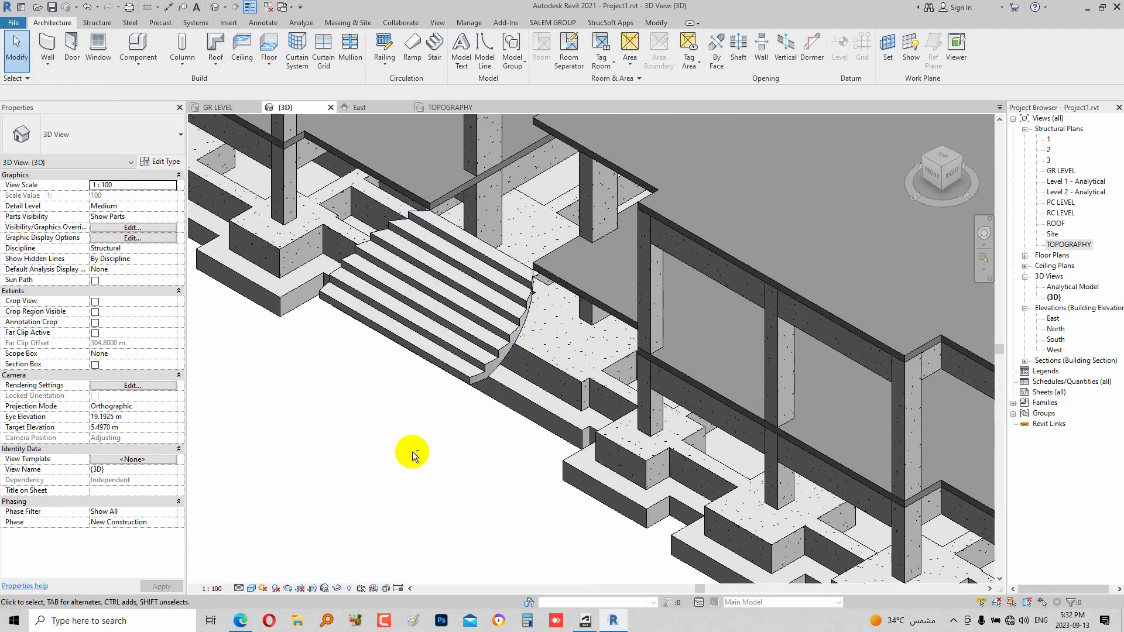
scroll(464, 335, down, 3)
scroll(522, 269, up, 2)
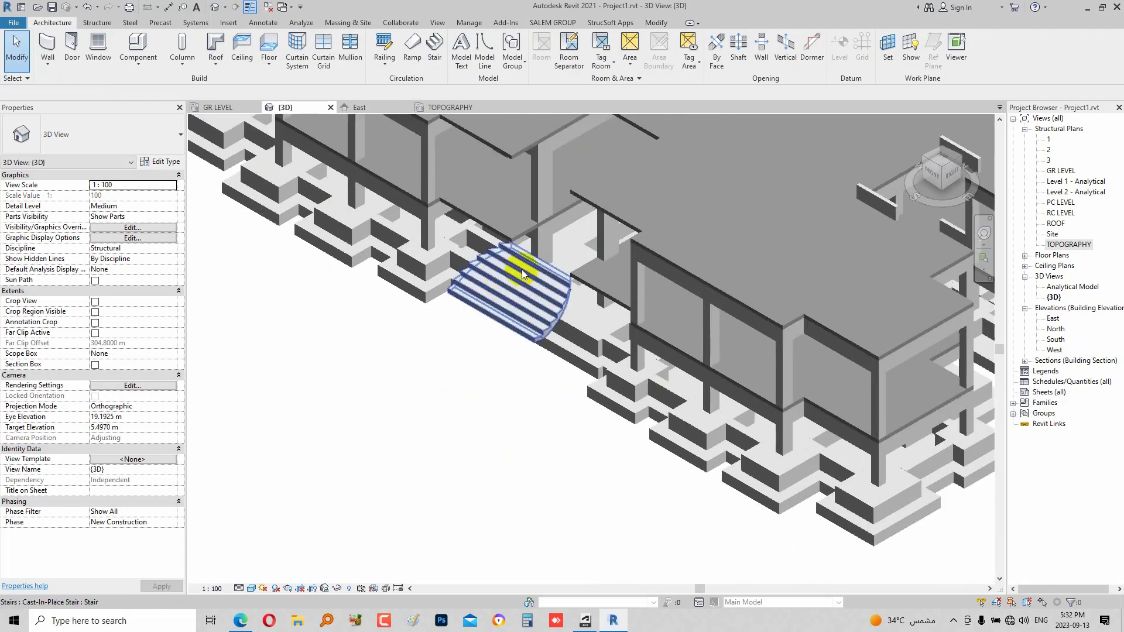
Inspect the stair from the front in 3D, then return to the TOPOGRAPHY plan
mouse_move(916, 165)
mouse_down()
mouse_move(969, 136)
mouse_move(900, 137)
mouse_move(904, 157)
mouse_up()
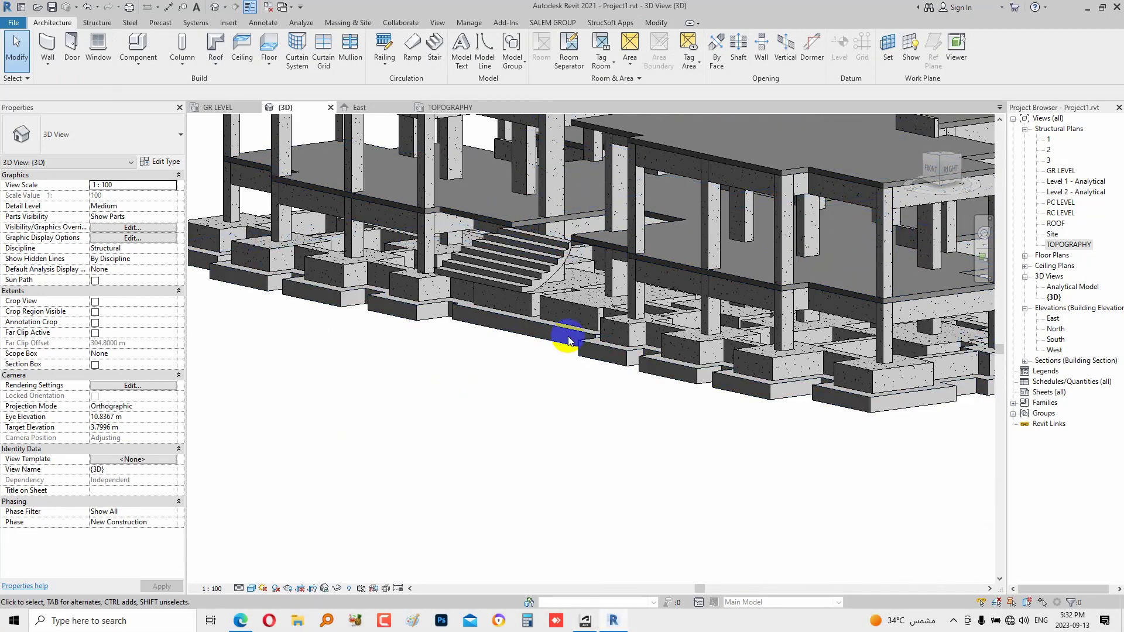
scroll(508, 458, down, 5)
scroll(521, 452, up, 5)
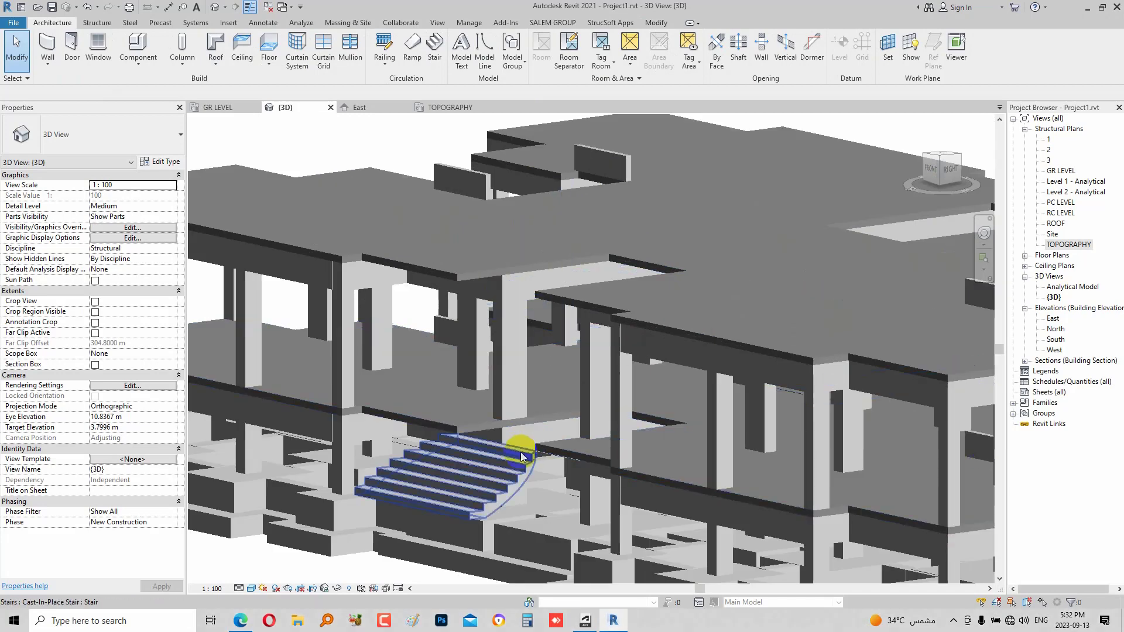
scroll(514, 462, up, 3)
scroll(507, 416, up, 2)
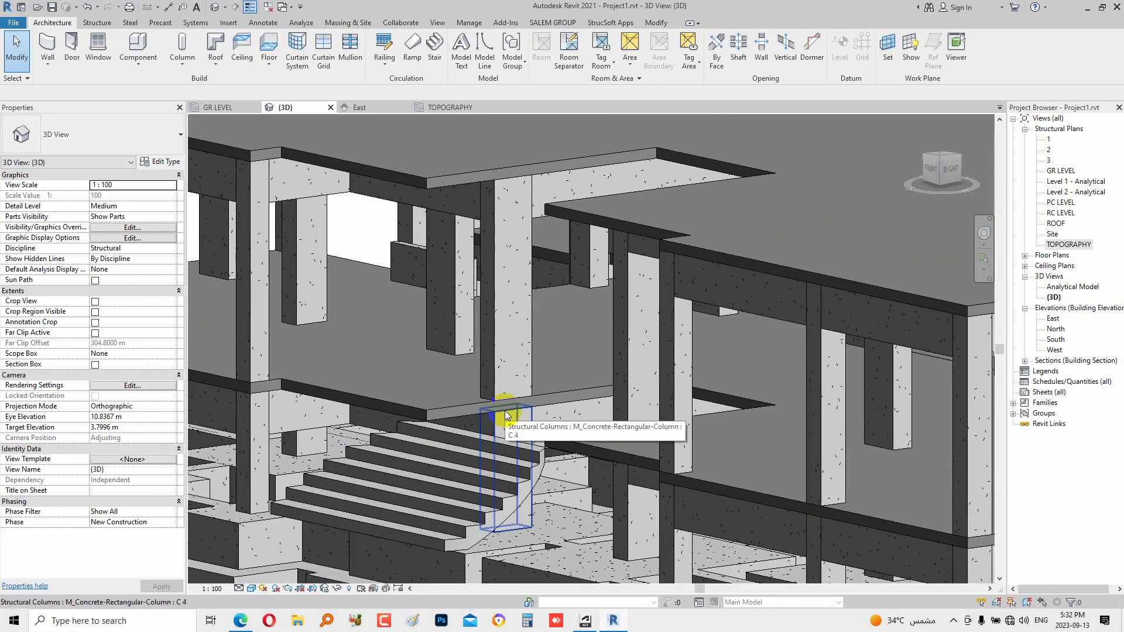
scroll(476, 462, down, 5)
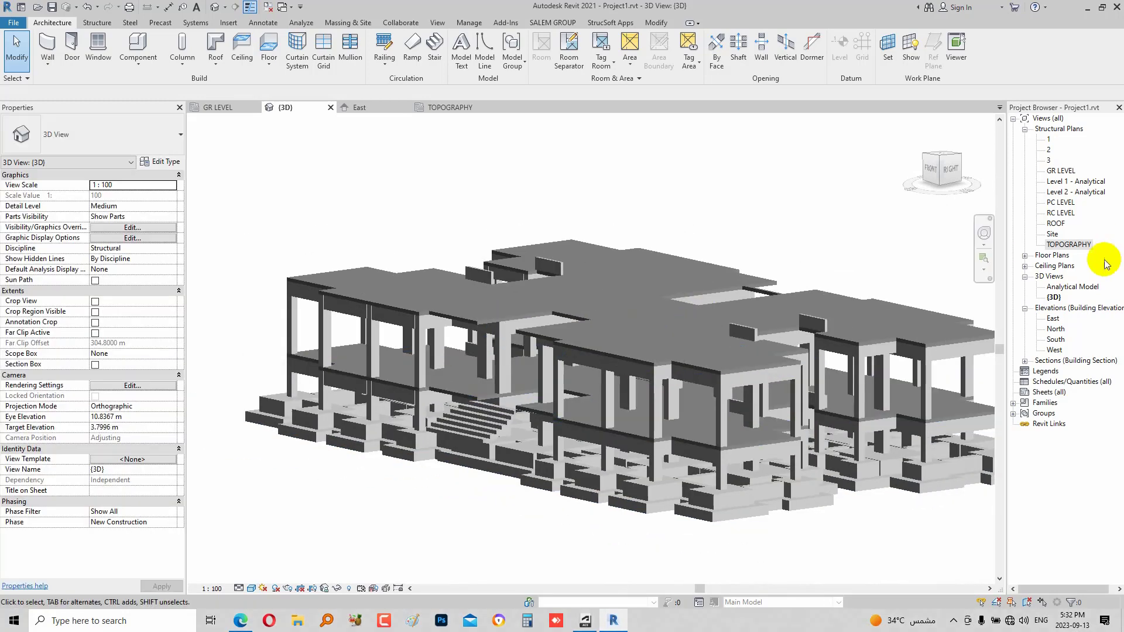
double_click(1068, 244)
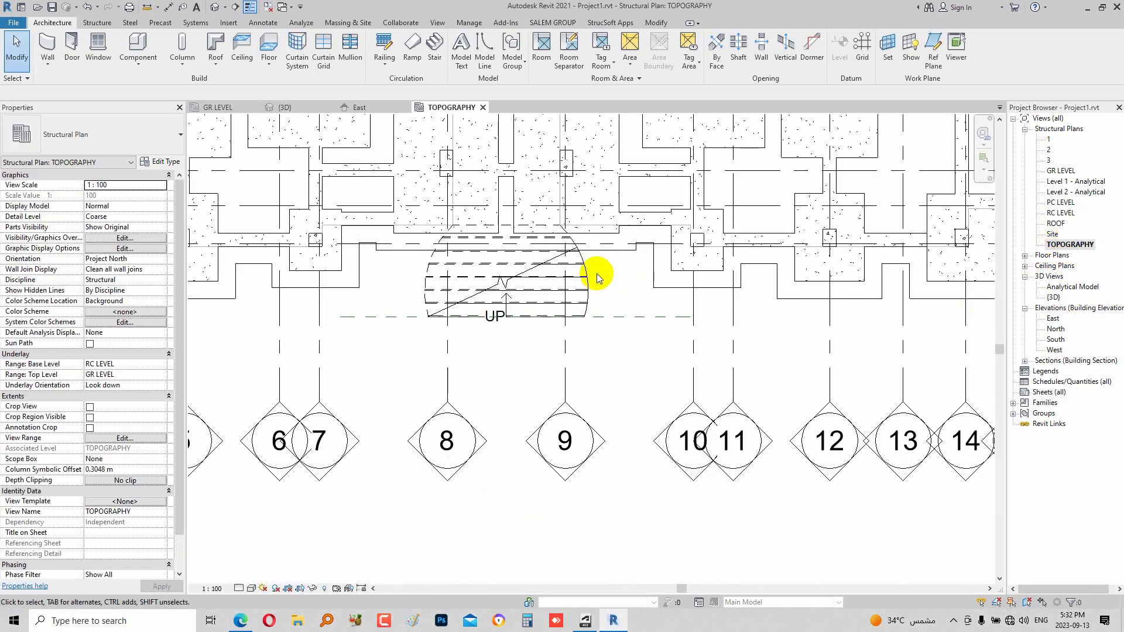
Delete the existing arc-sided stair from the TOPOGRAPHY plan, leaving the footings and reference plane
click(595, 279)
key(Delete)
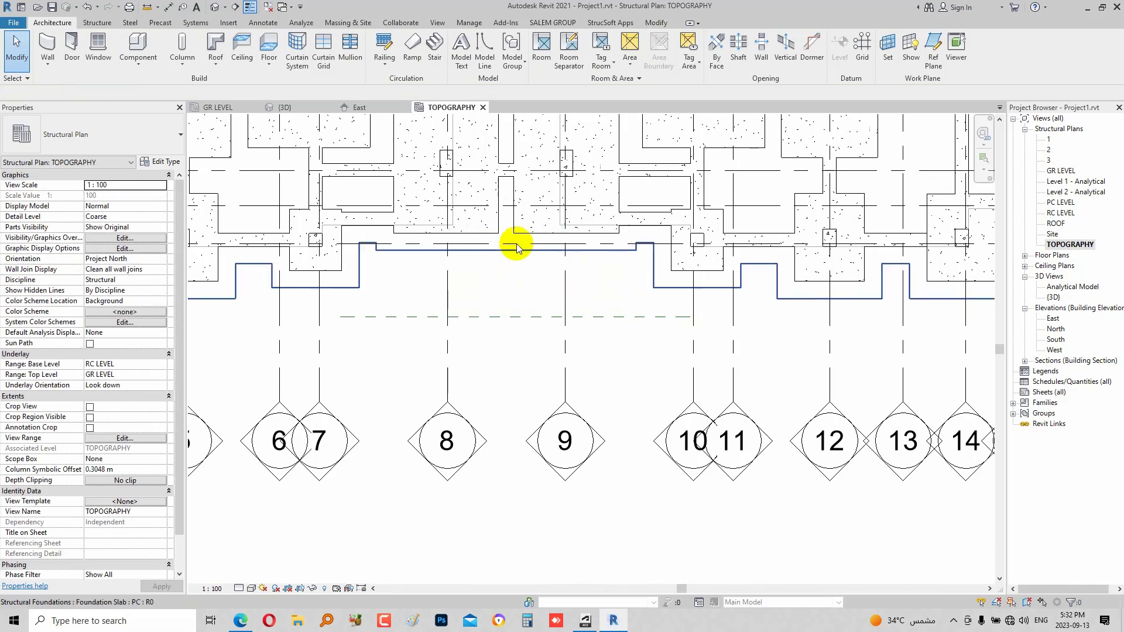
scroll(516, 248, up, 2)
scroll(535, 268, down, 1)
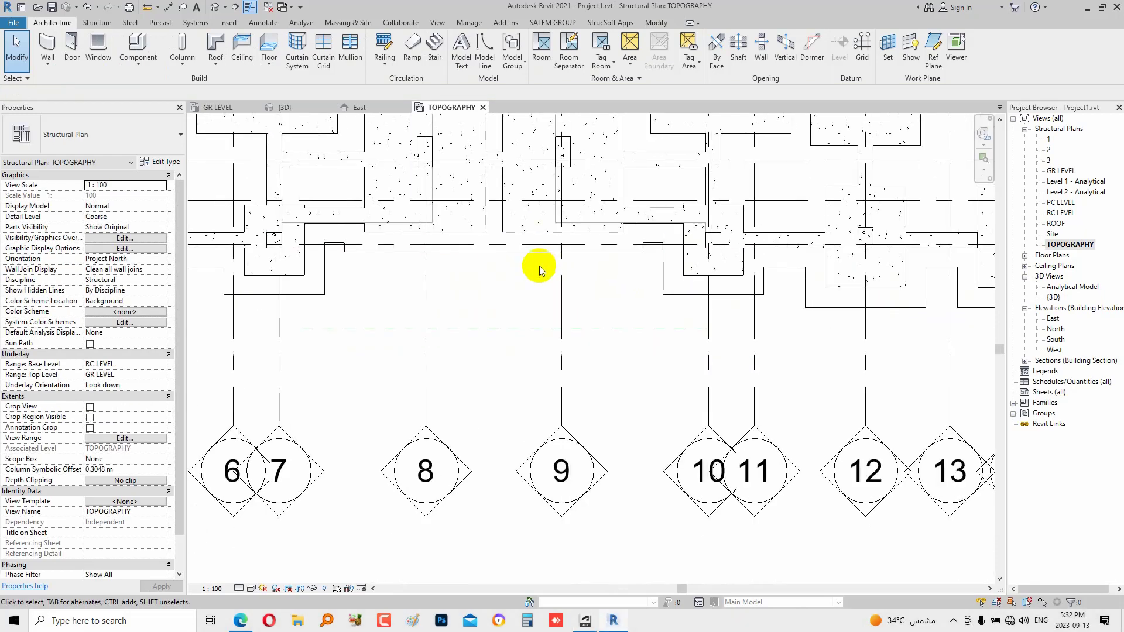
Start a new monolithic stair and enter 2 as the initial stair value
click(440, 53)
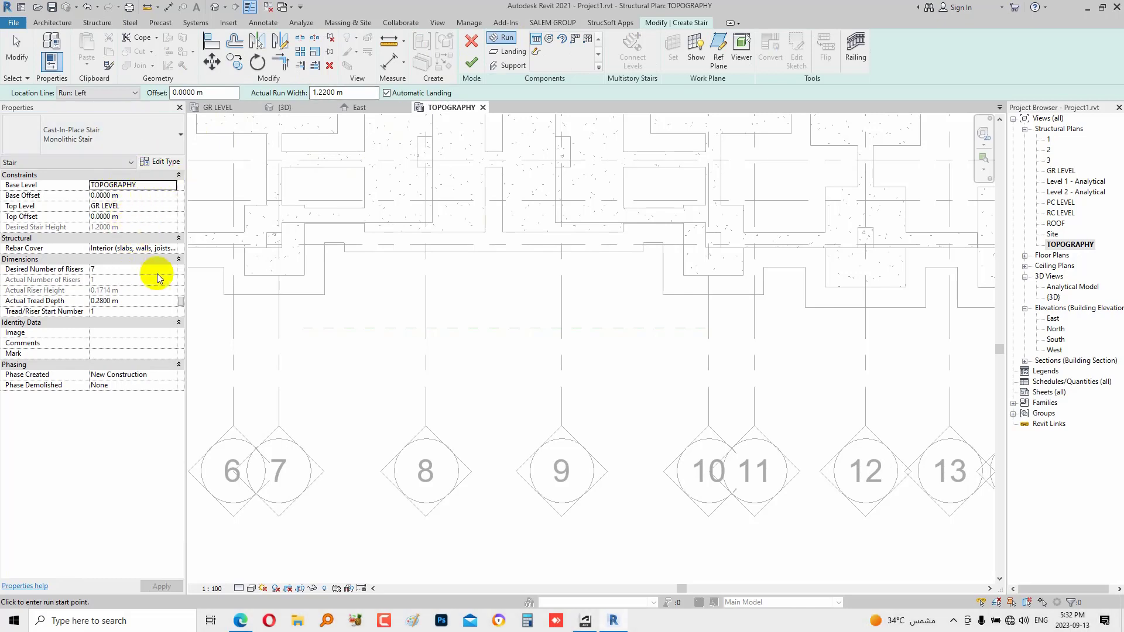
click(174, 271)
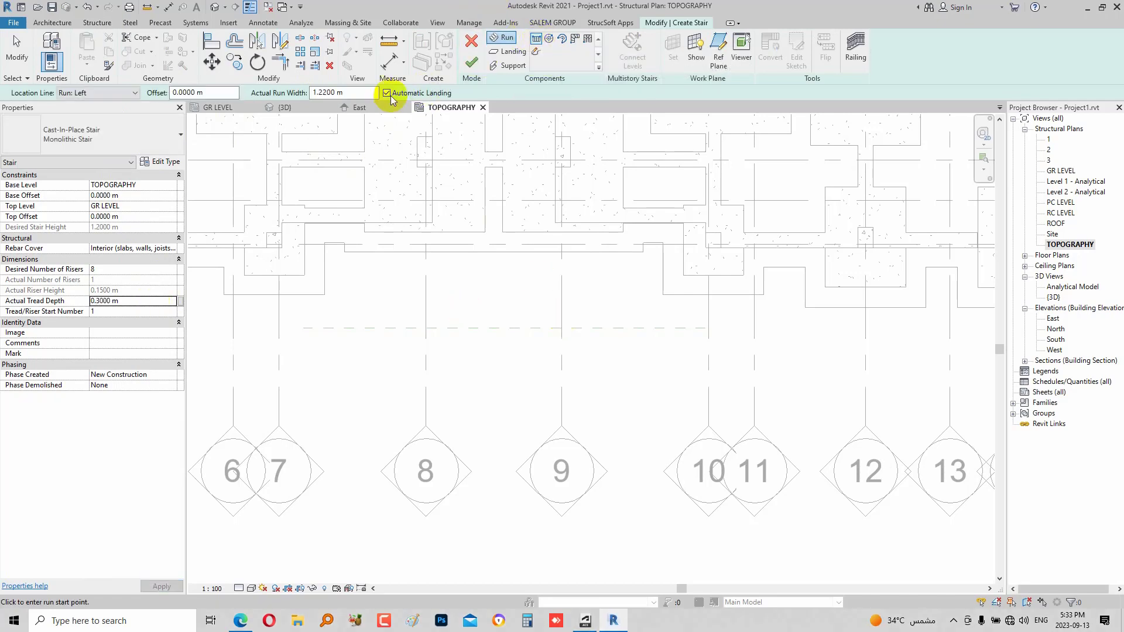
text(2)
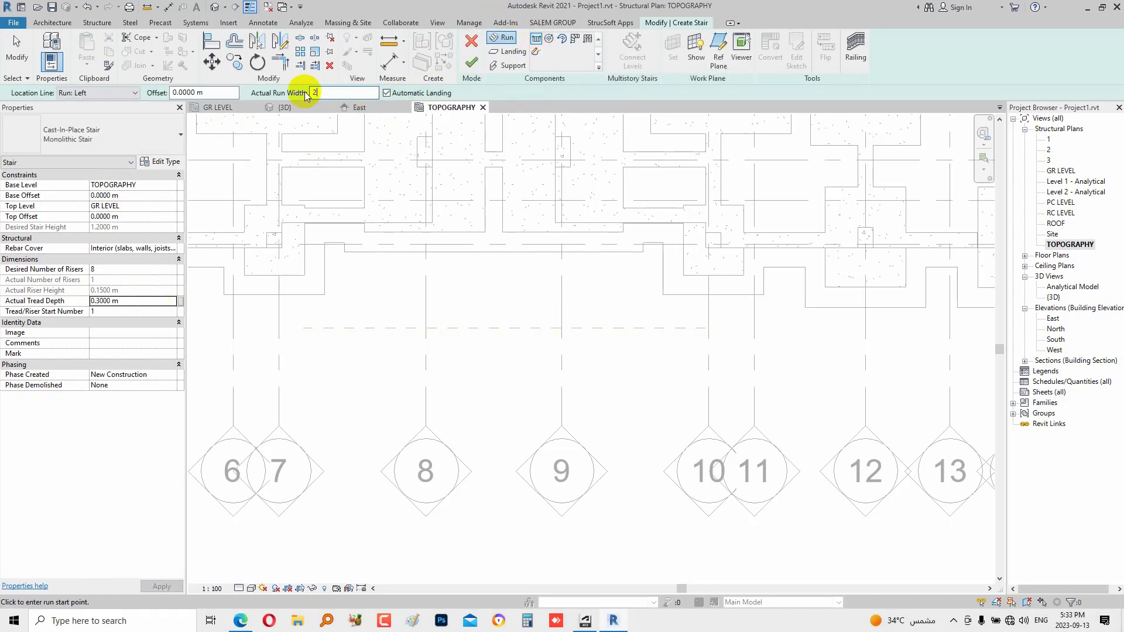
key(Return)
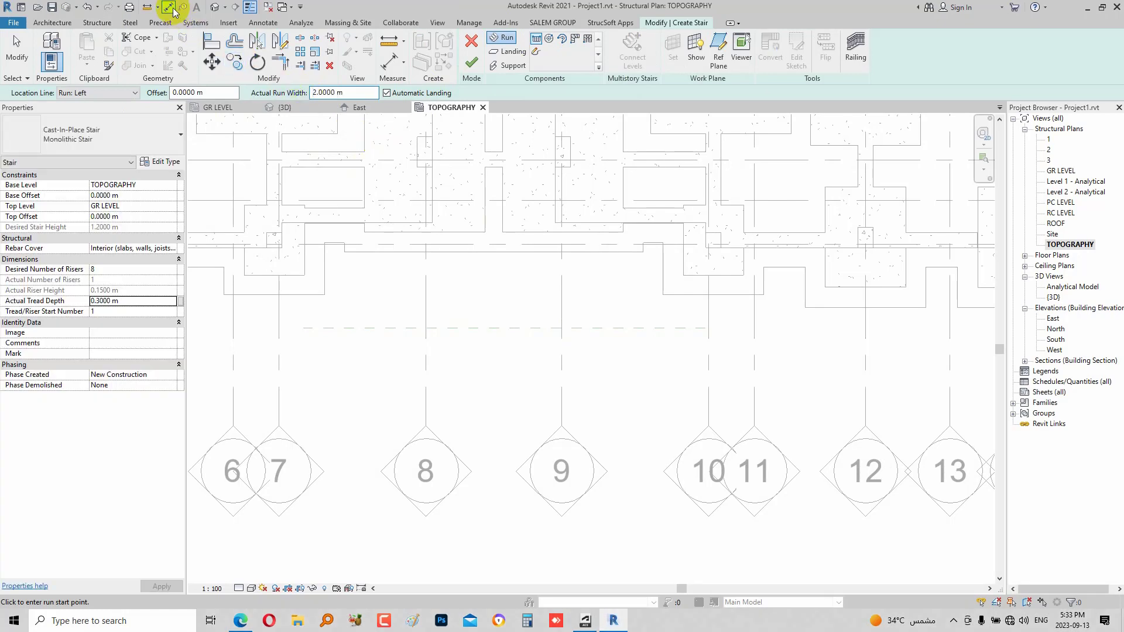
Measure the 2.45 m distance between two references with an aligned dimension
click(169, 8)
scroll(553, 221, up, 2)
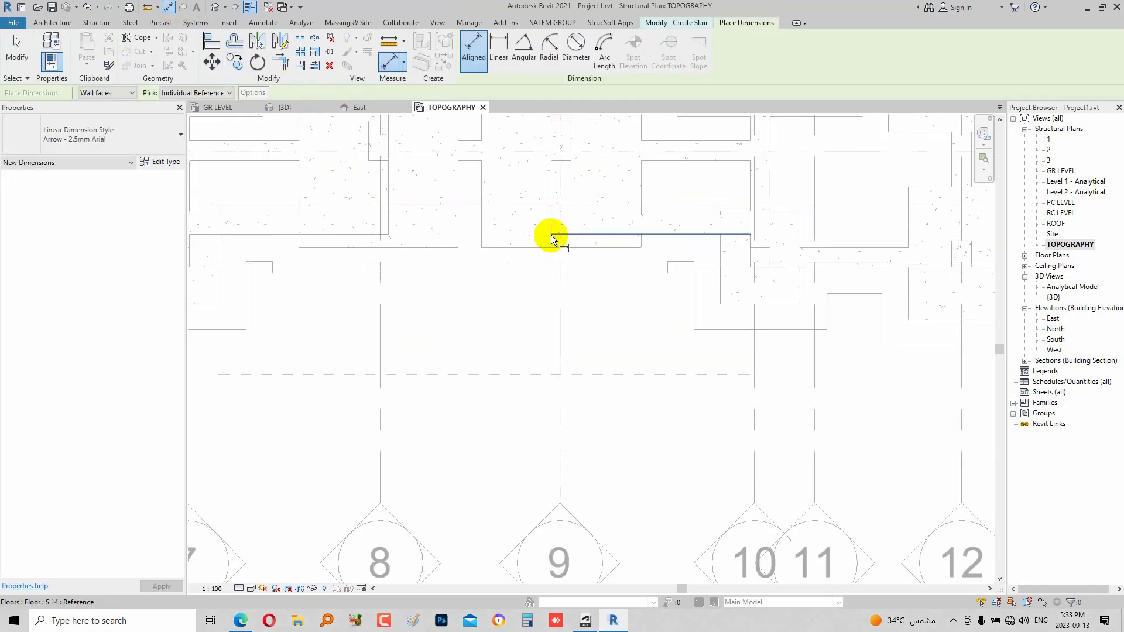
click(552, 234)
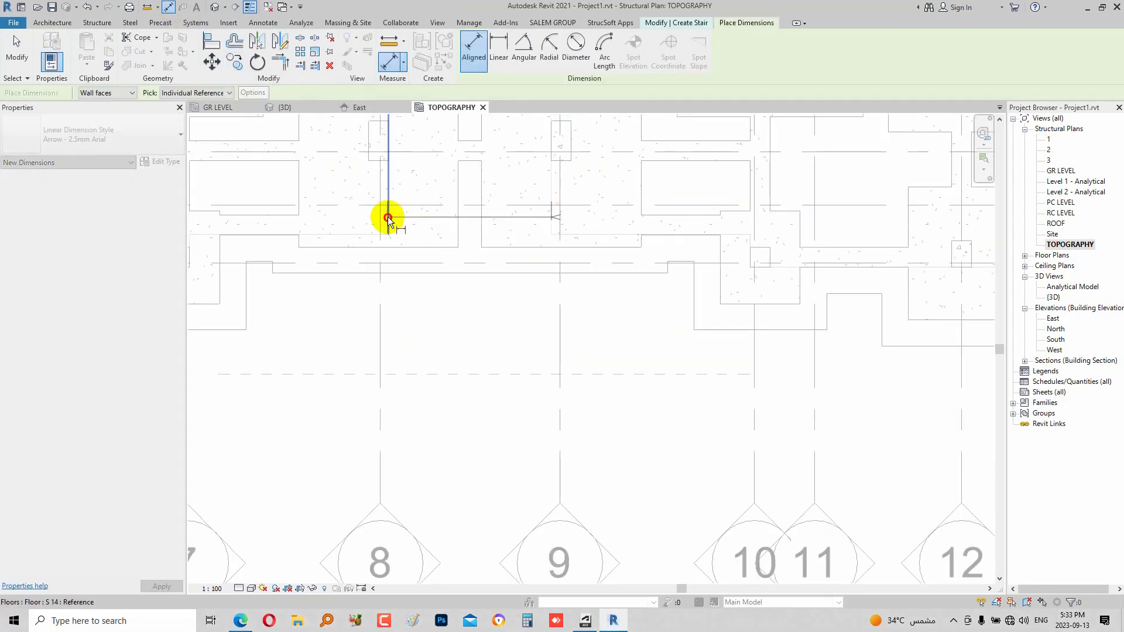
click(387, 217)
click(228, 160)
key(Escape)
key(Escape)
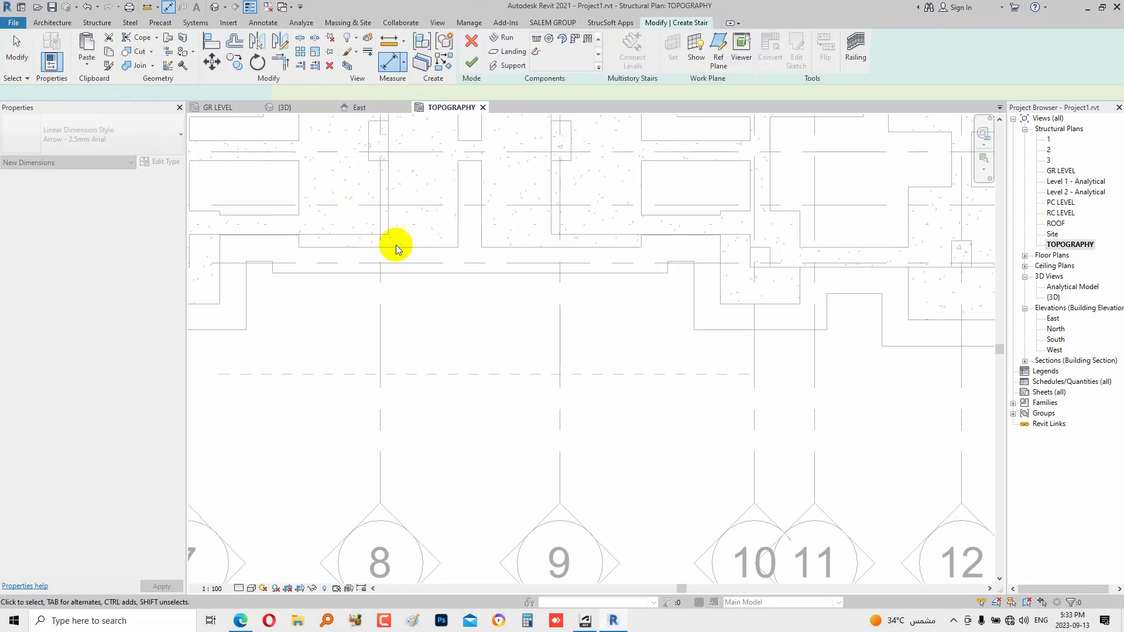
Return to stair creation and commit a 2.45 m actual run width
scroll(396, 245, down, 2)
key(Return)
text(2.45)
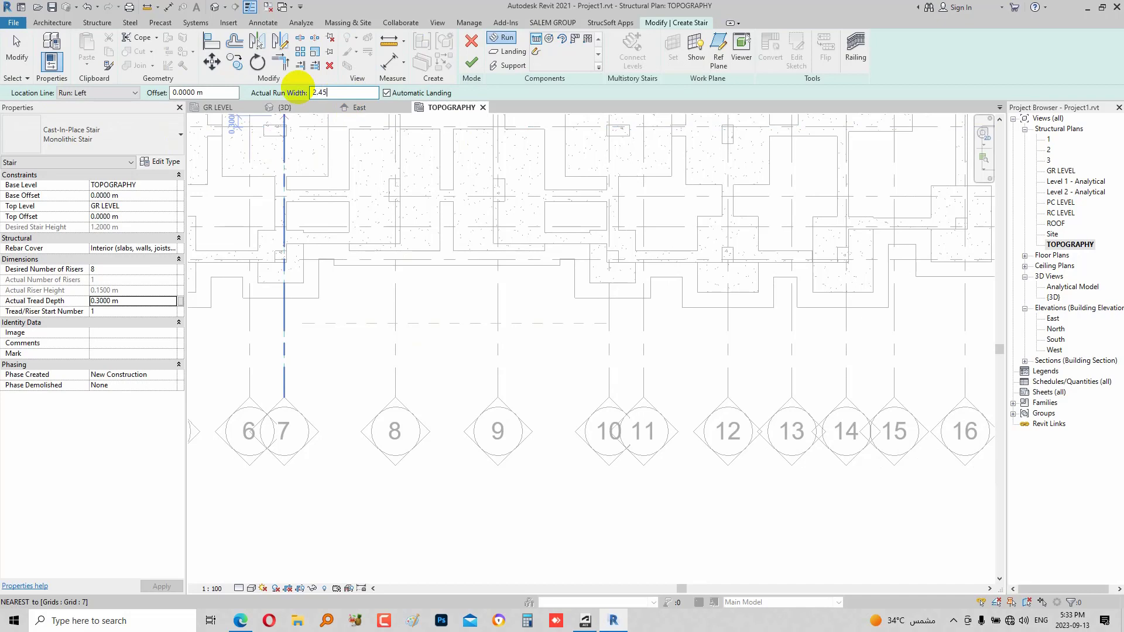
key(Return)
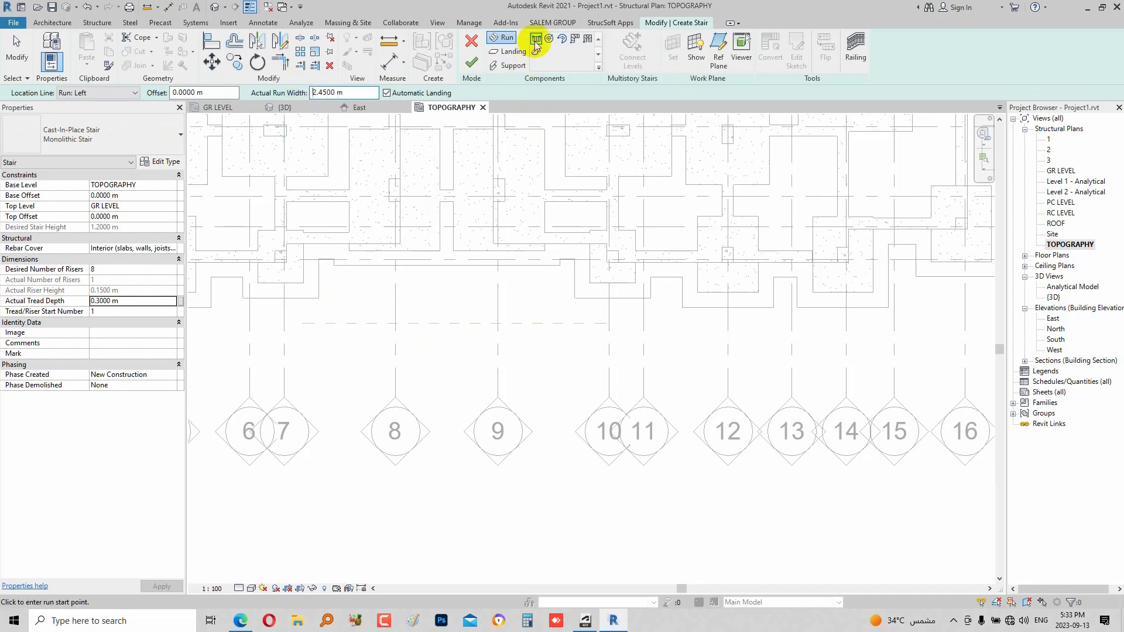
scroll(484, 311, up, 1)
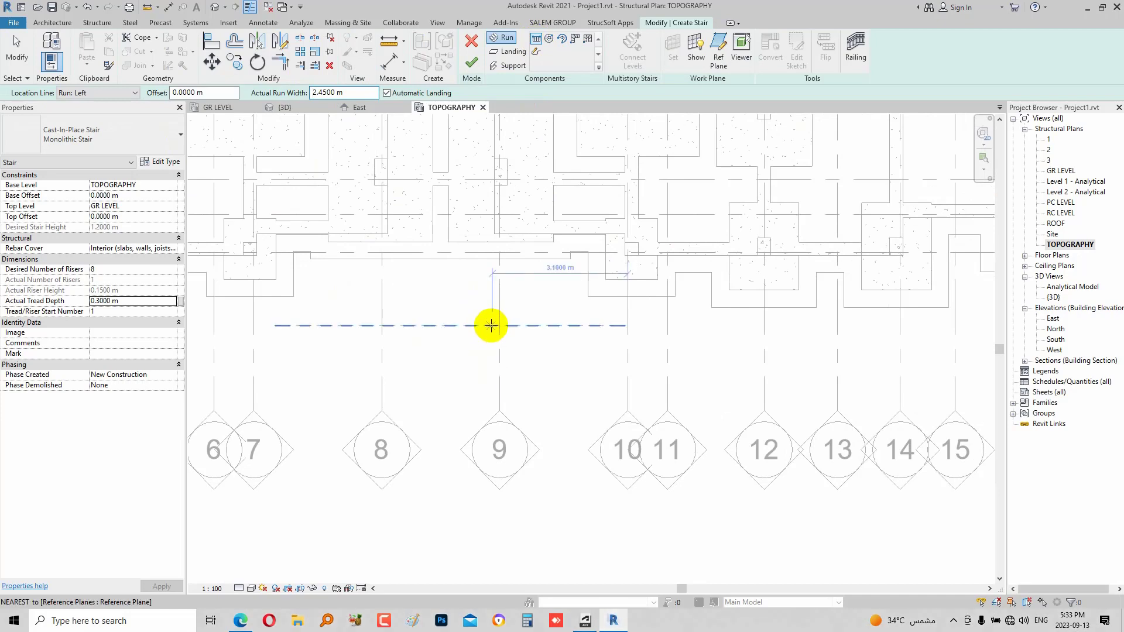
Set the location line to Run: Right and draw the straight 8-riser run
scroll(493, 325, up, 1)
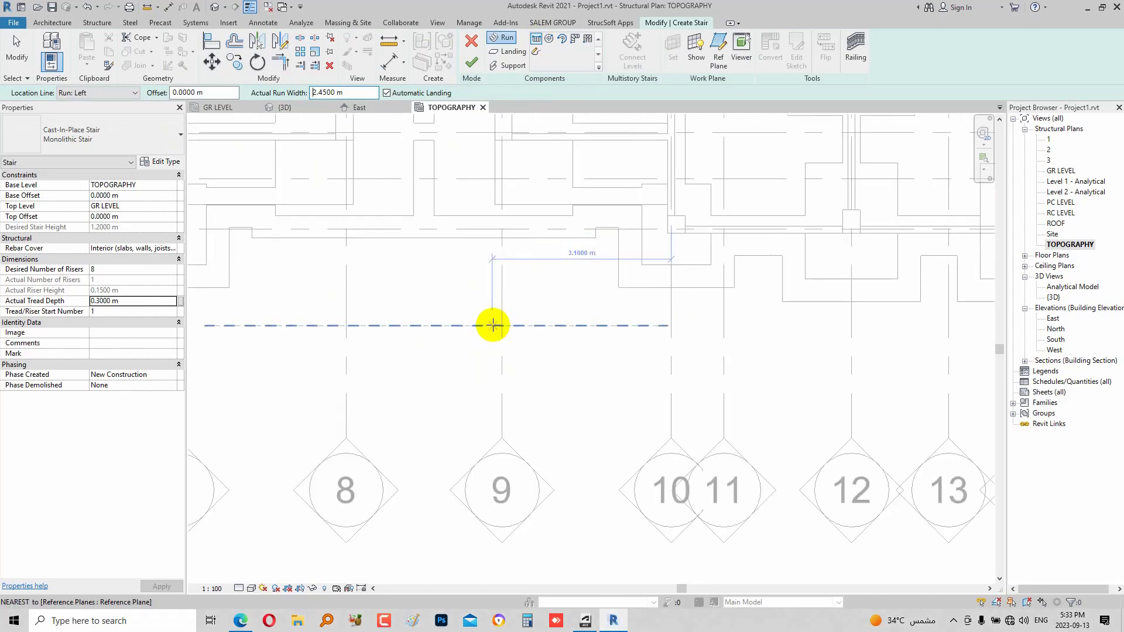
click(491, 324)
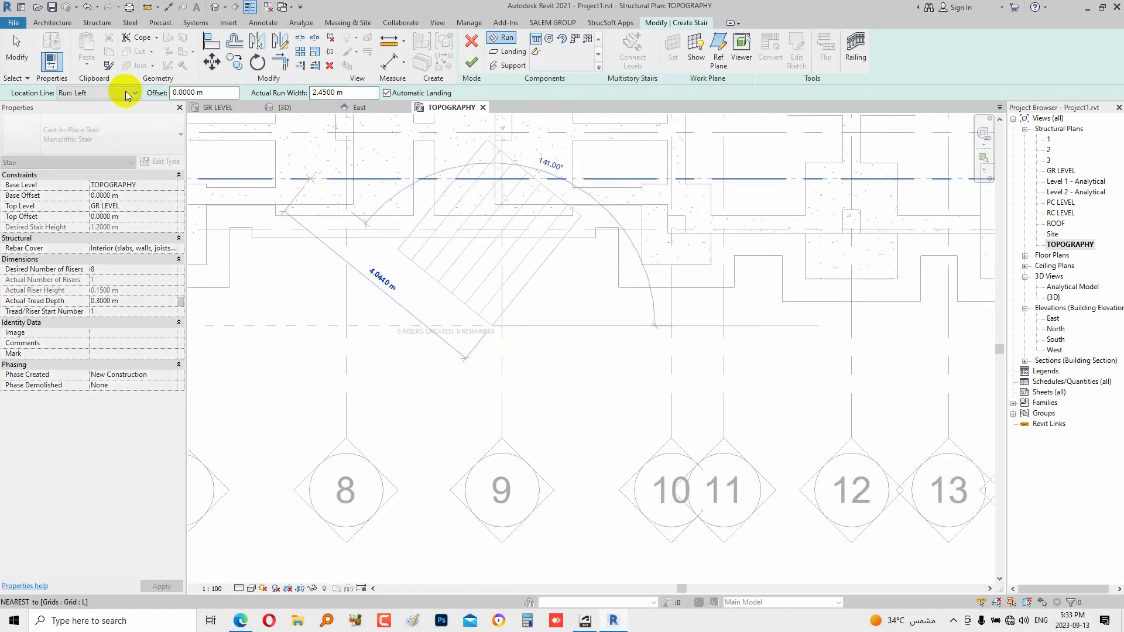
click(109, 93)
click(109, 131)
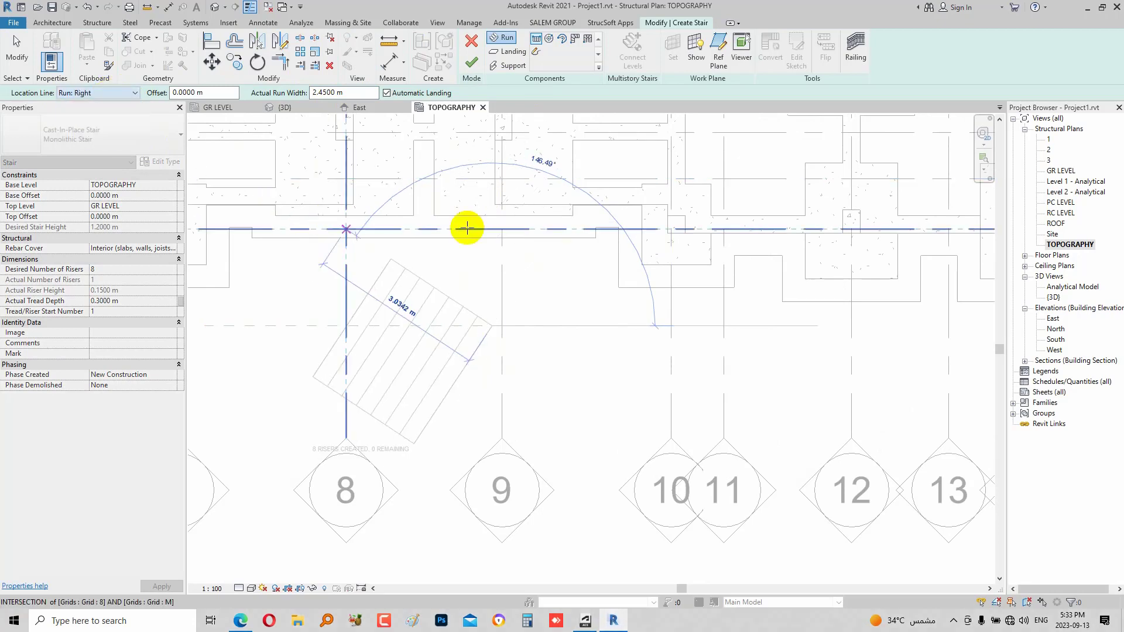
click(487, 203)
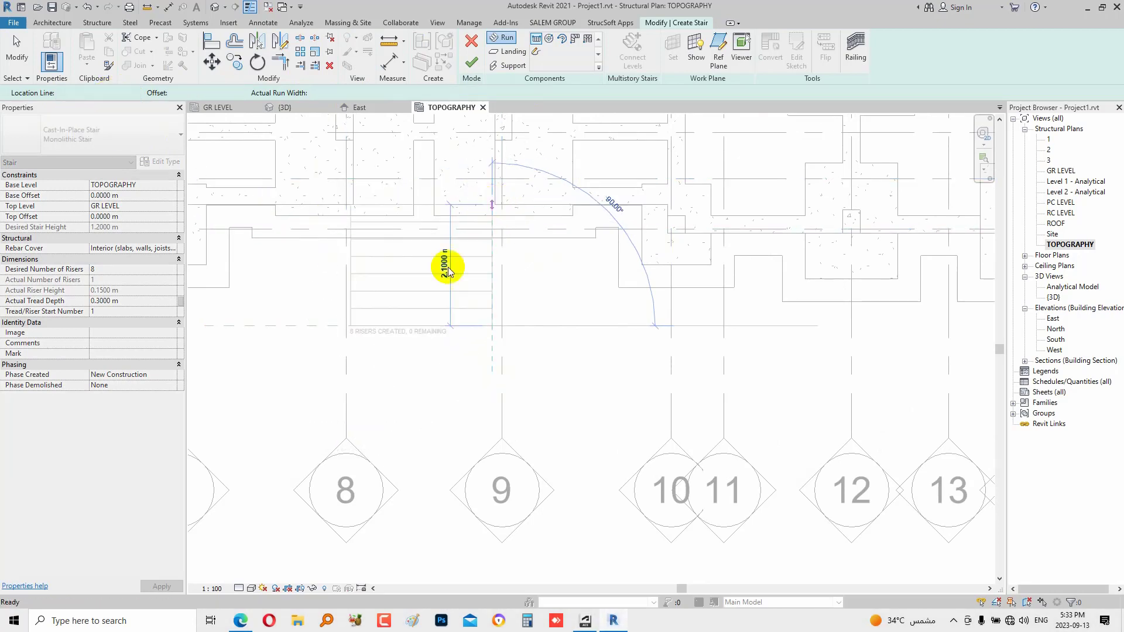
click(16, 49)
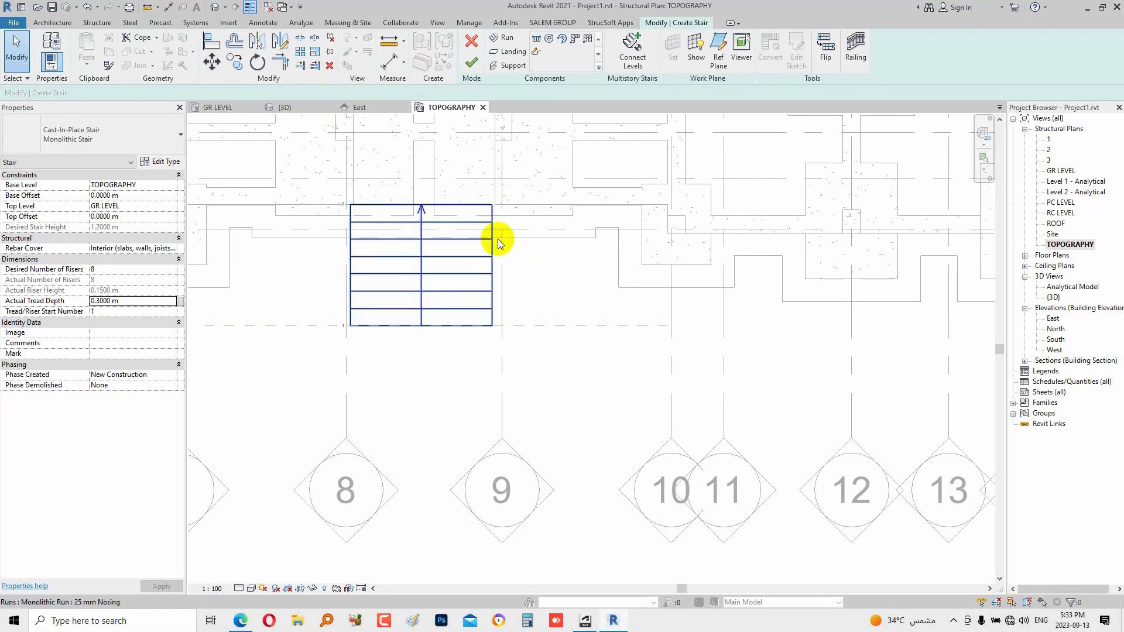
Align the stair run's edge to the grid line
scroll(494, 237, up, 2)
click(211, 42)
scroll(516, 195, up, 2)
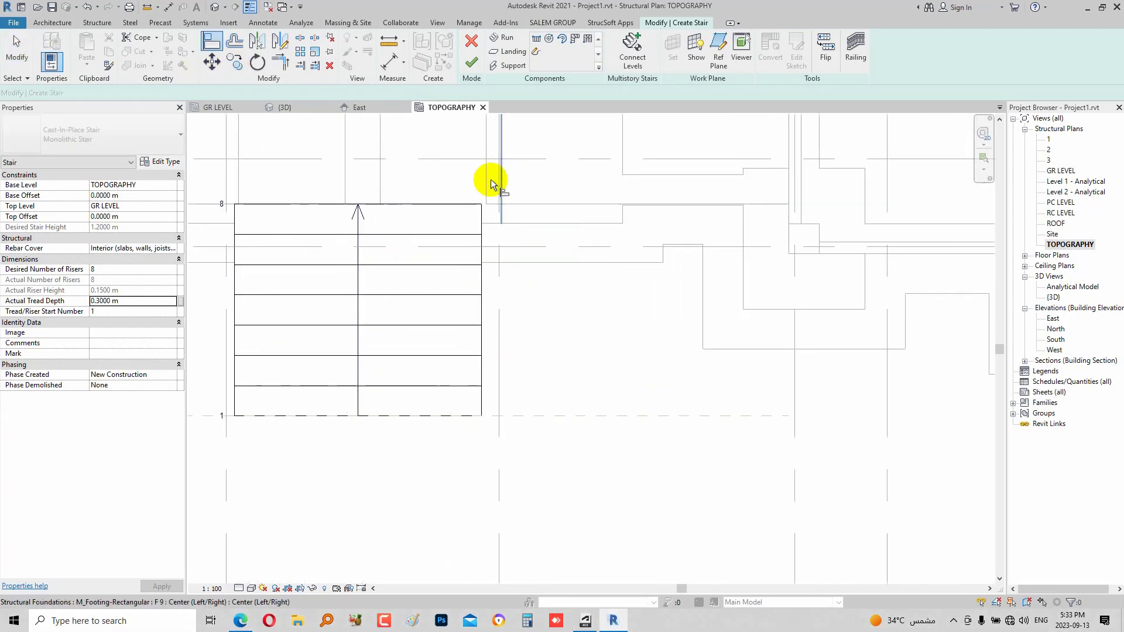
click(480, 250)
click(477, 291)
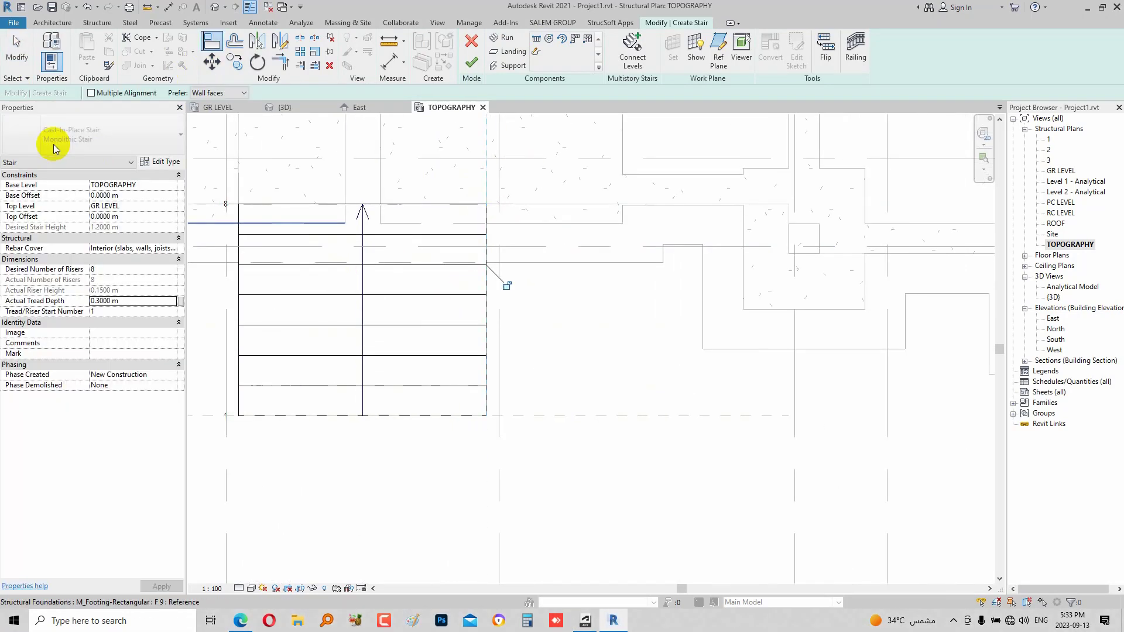
click(16, 50)
Select the stair, then just its run
scroll(477, 296, down, 2)
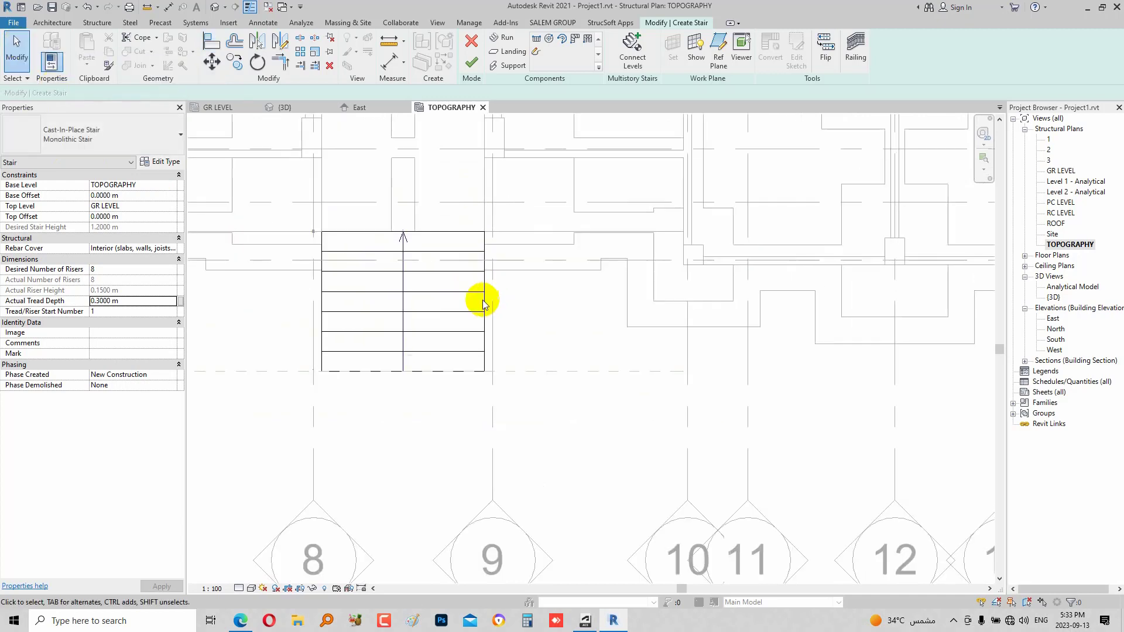
scroll(409, 325, down, 1)
click(390, 325)
click(393, 411)
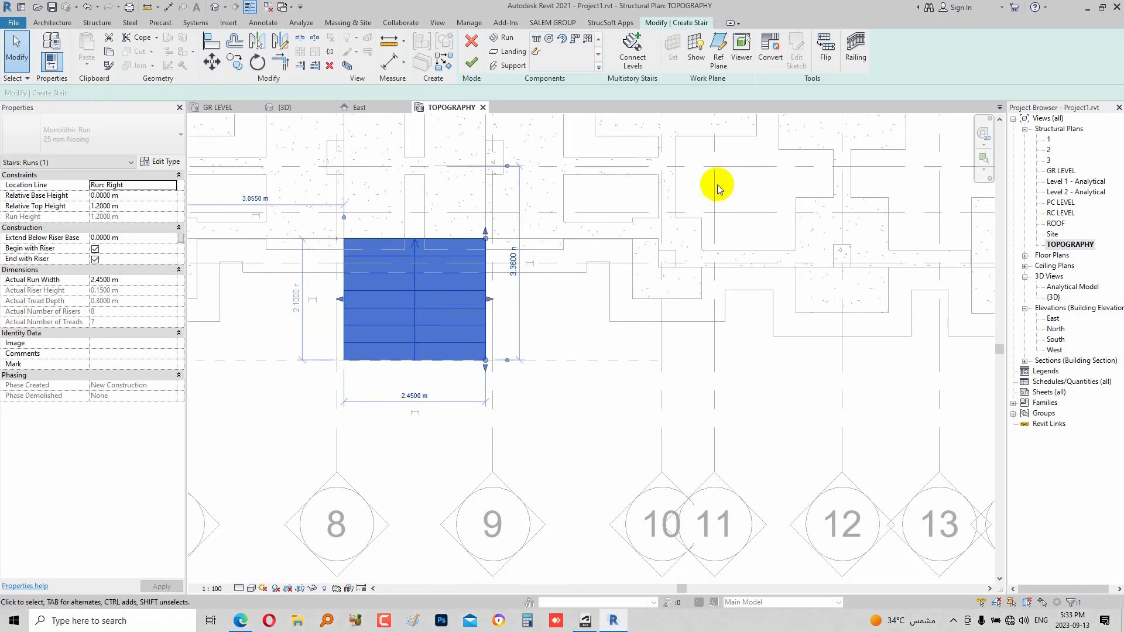
Convert the run to a sketch and draw a start-end-radius arc along its right side
click(421, 309)
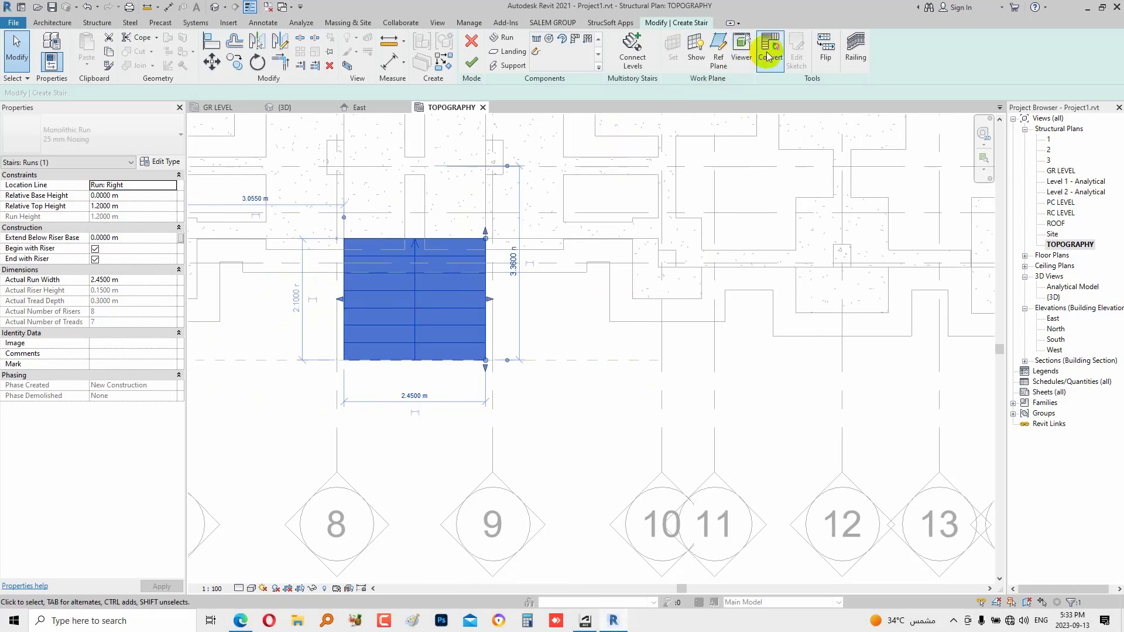
click(769, 50)
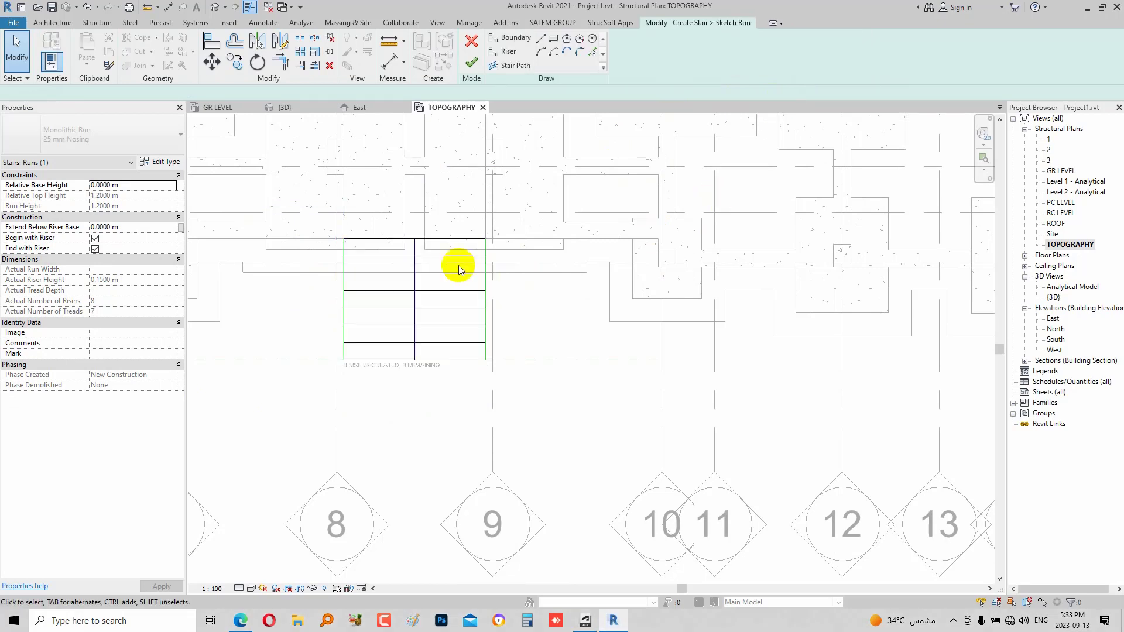
scroll(459, 261, up, 3)
click(508, 38)
click(541, 52)
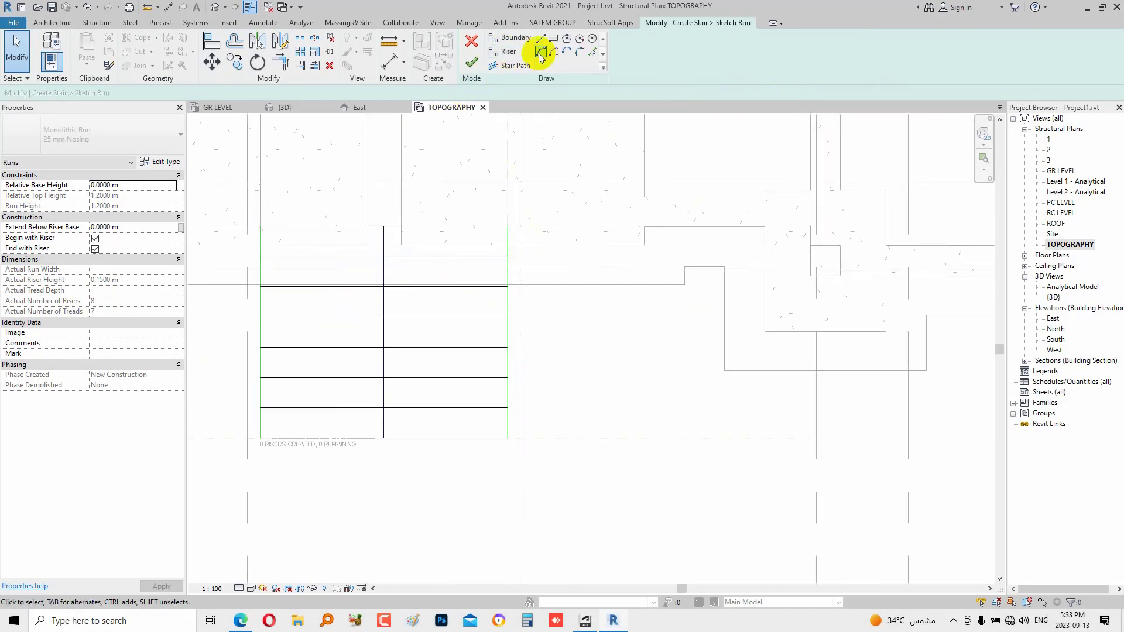
click(508, 226)
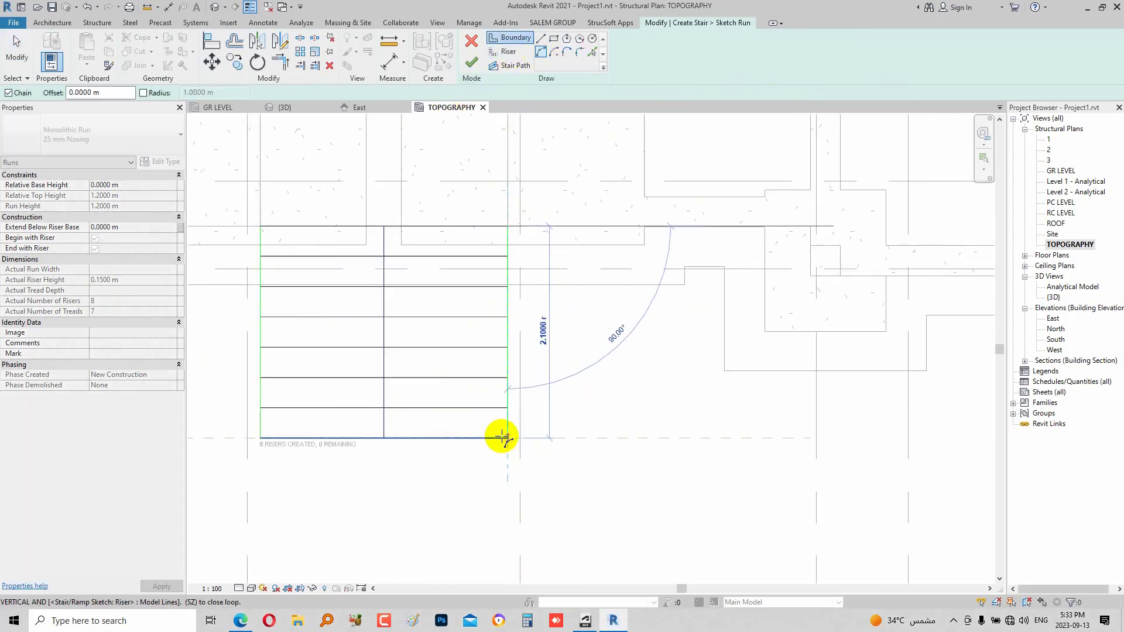
click(508, 438)
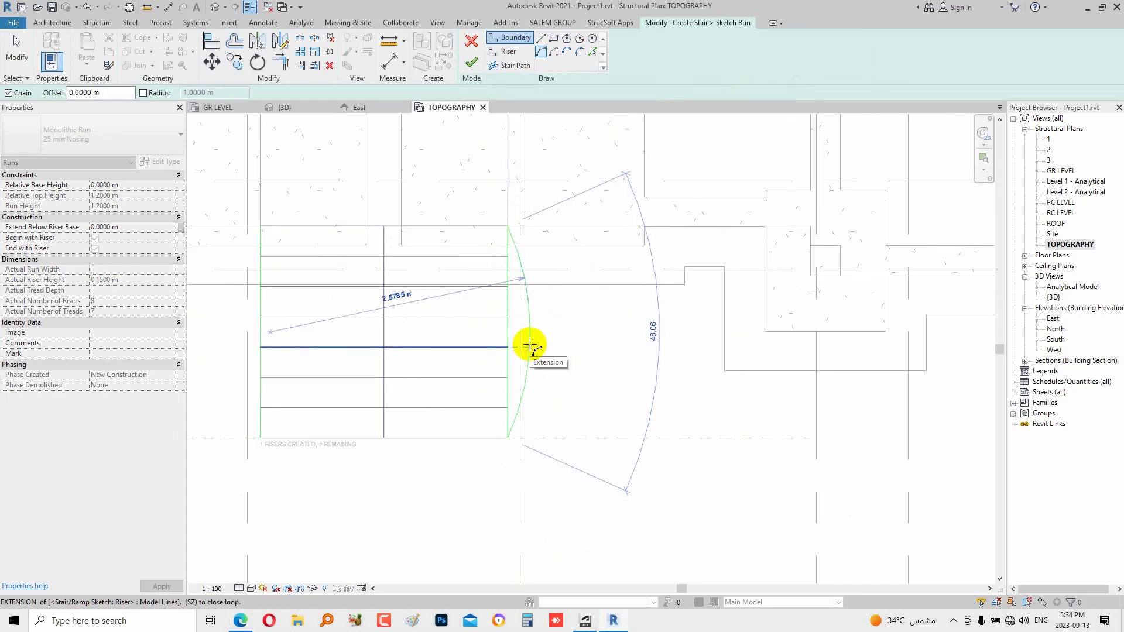
click(532, 345)
scroll(562, 272, down, 1)
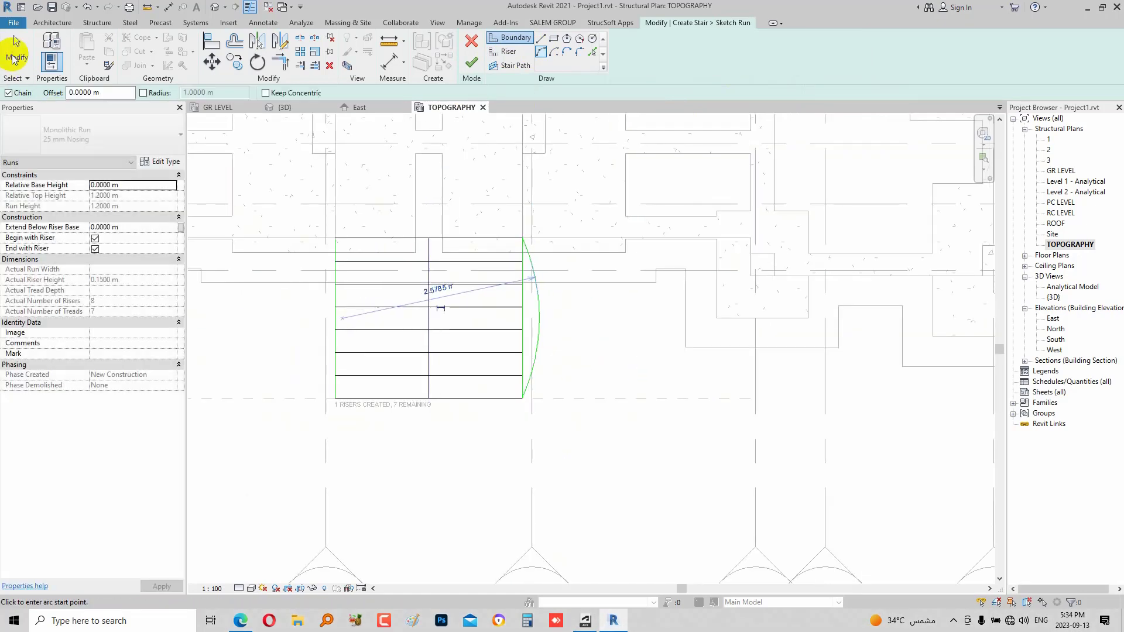
click(17, 50)
Mirror the arc across the stair's centre line and delete both straight side boundaries
key(Escape)
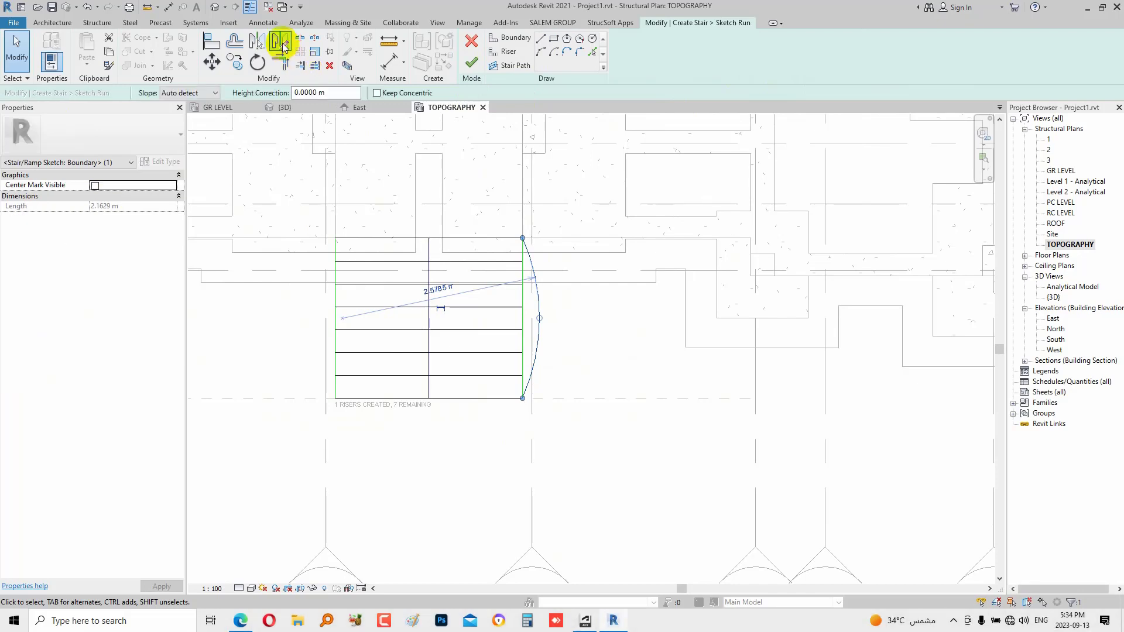
click(258, 40)
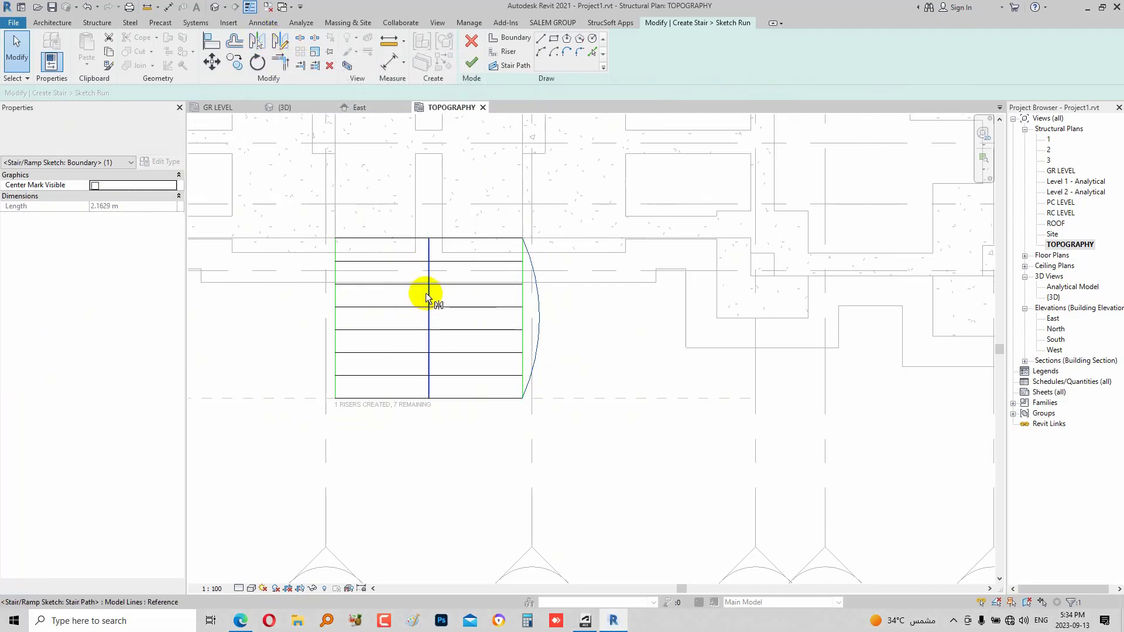
click(430, 301)
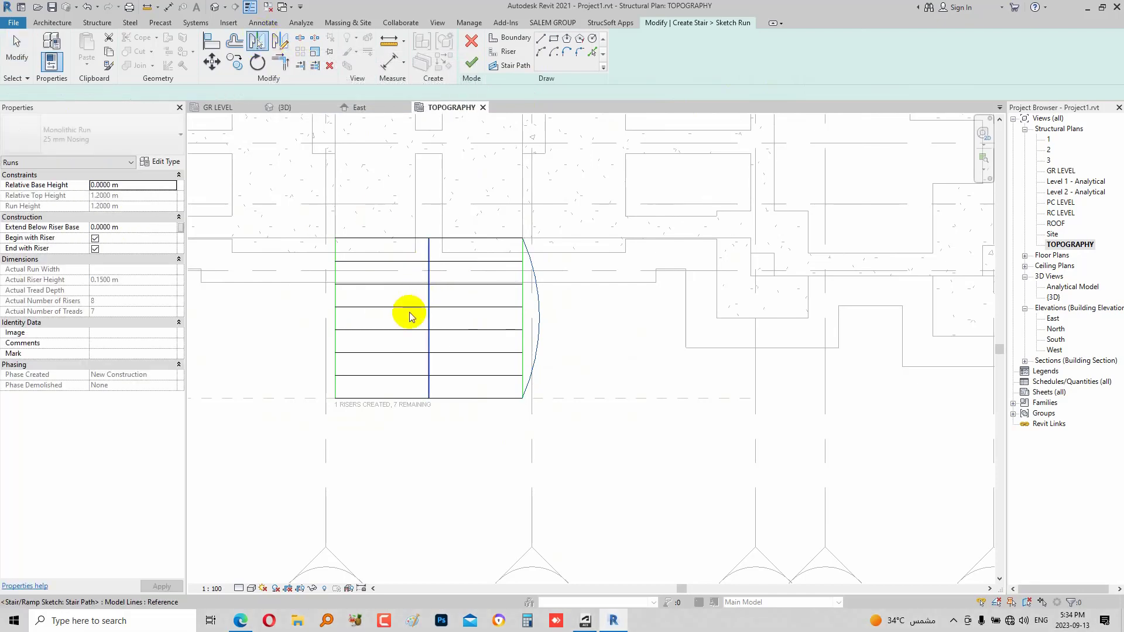
click(191, 272)
click(349, 359)
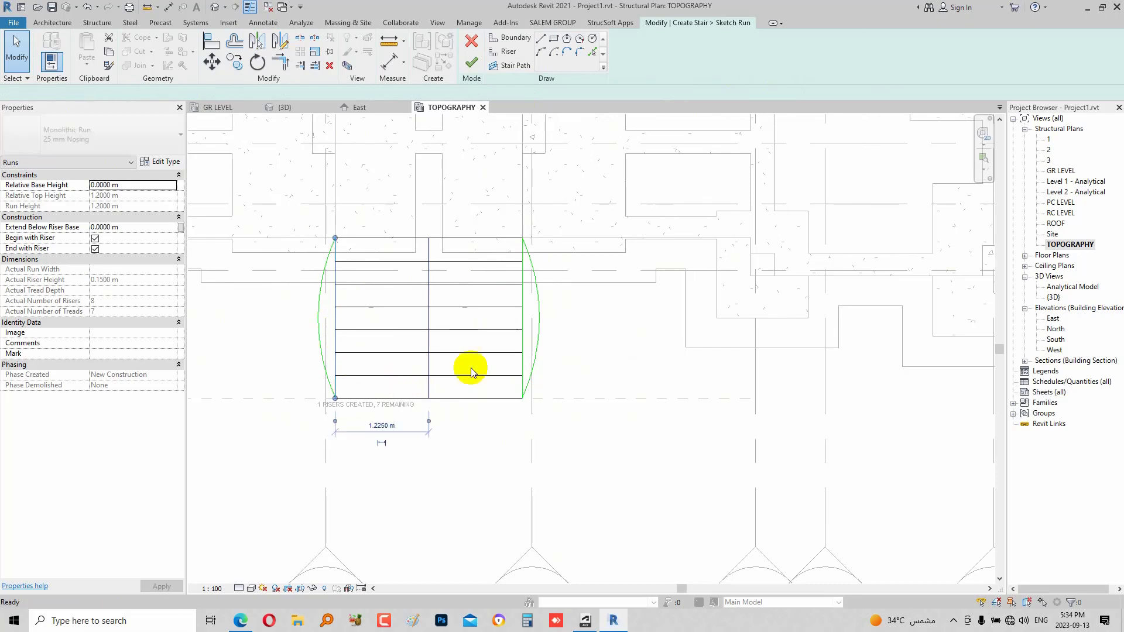
ctrl+click(514, 318)
key(Delete)
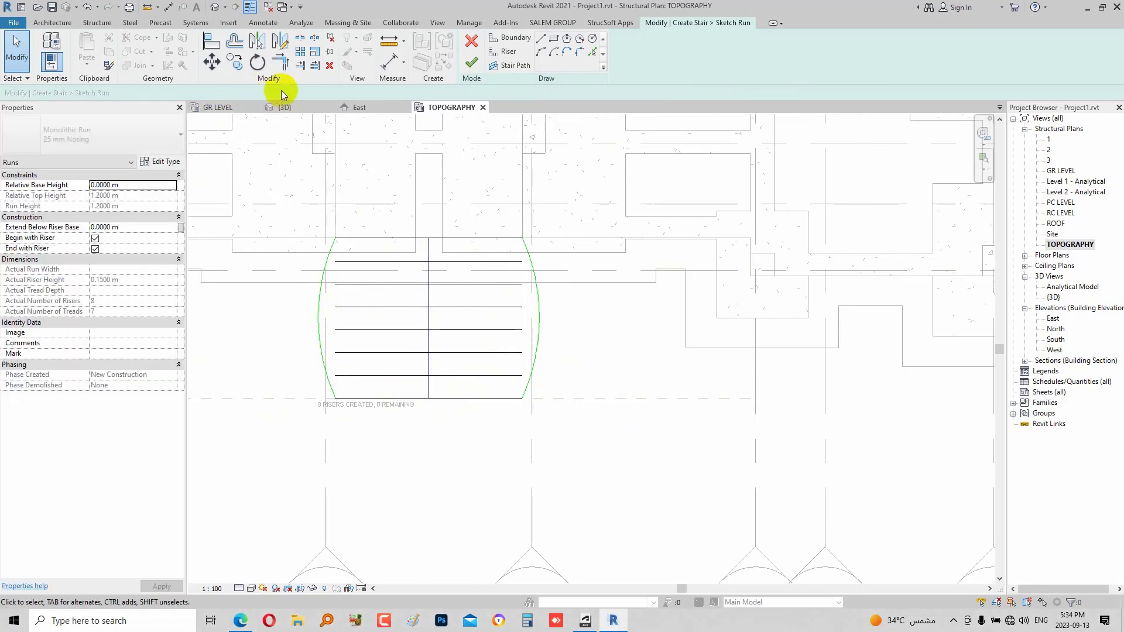
Extend the left and right risers to the arcs with Trim/Extend, then finish the sketch
click(314, 65)
click(319, 304)
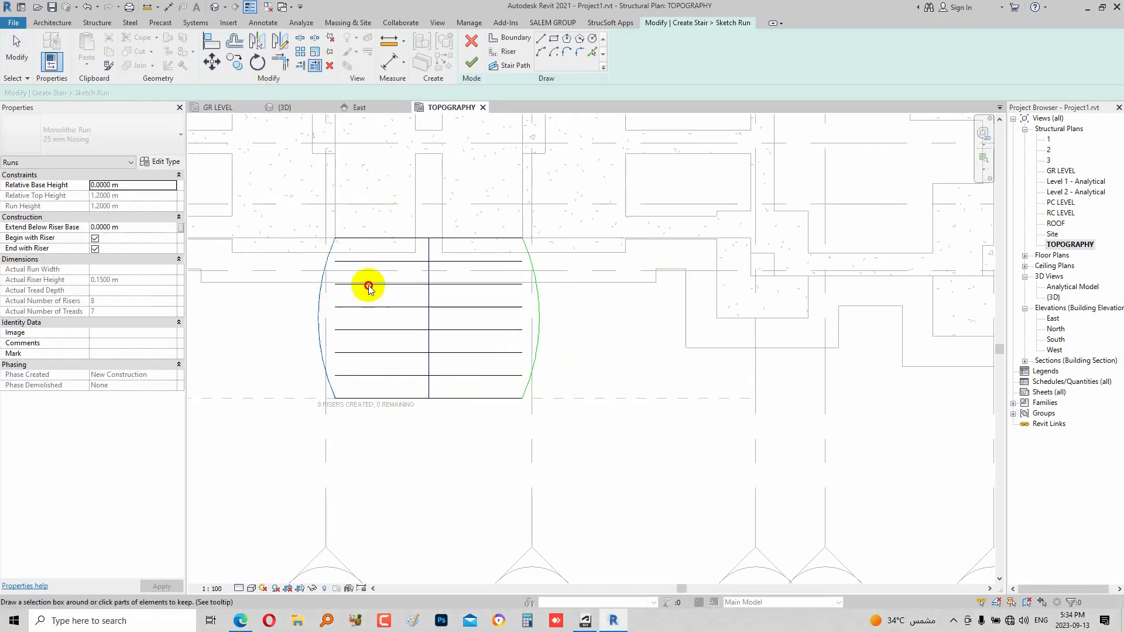
drag(368, 286, 359, 467)
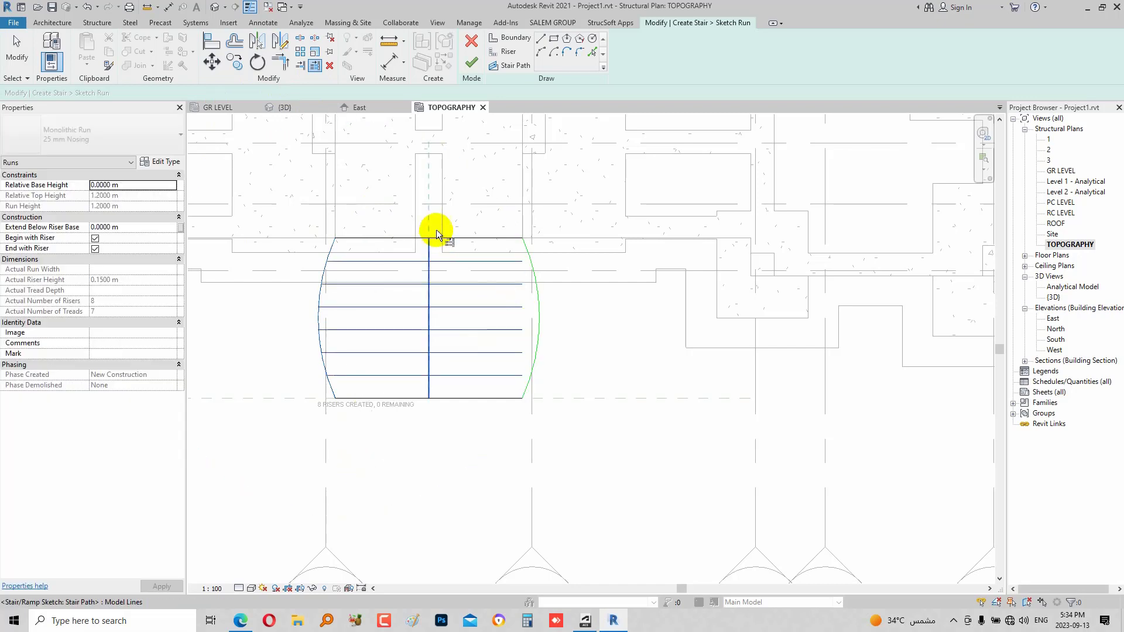
key(Escape)
click(314, 65)
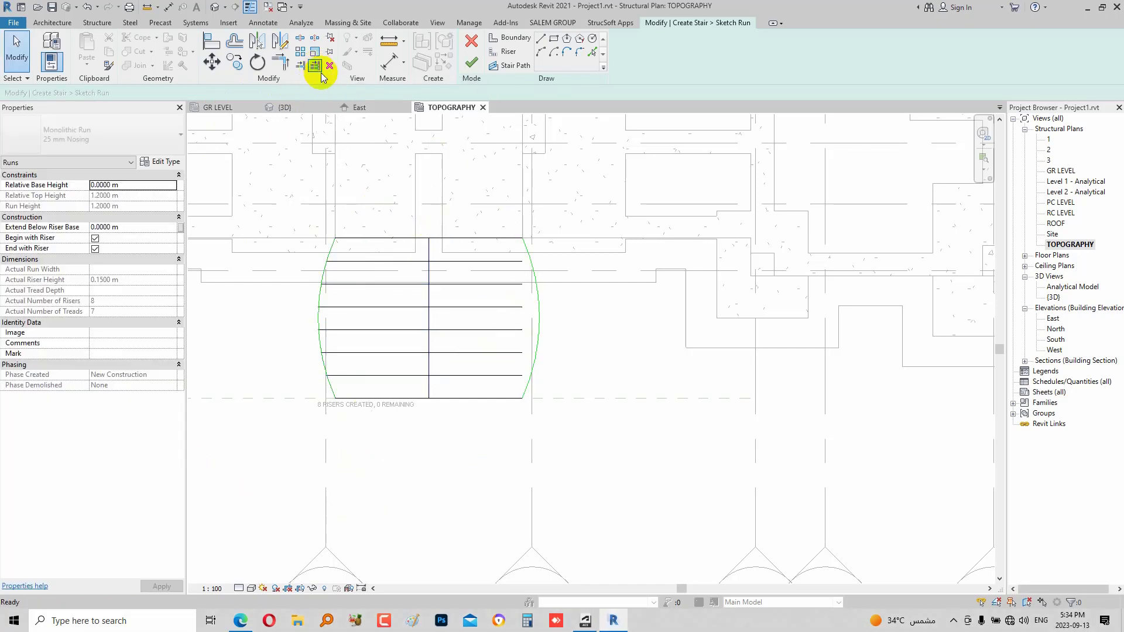
drag(498, 226, 492, 430)
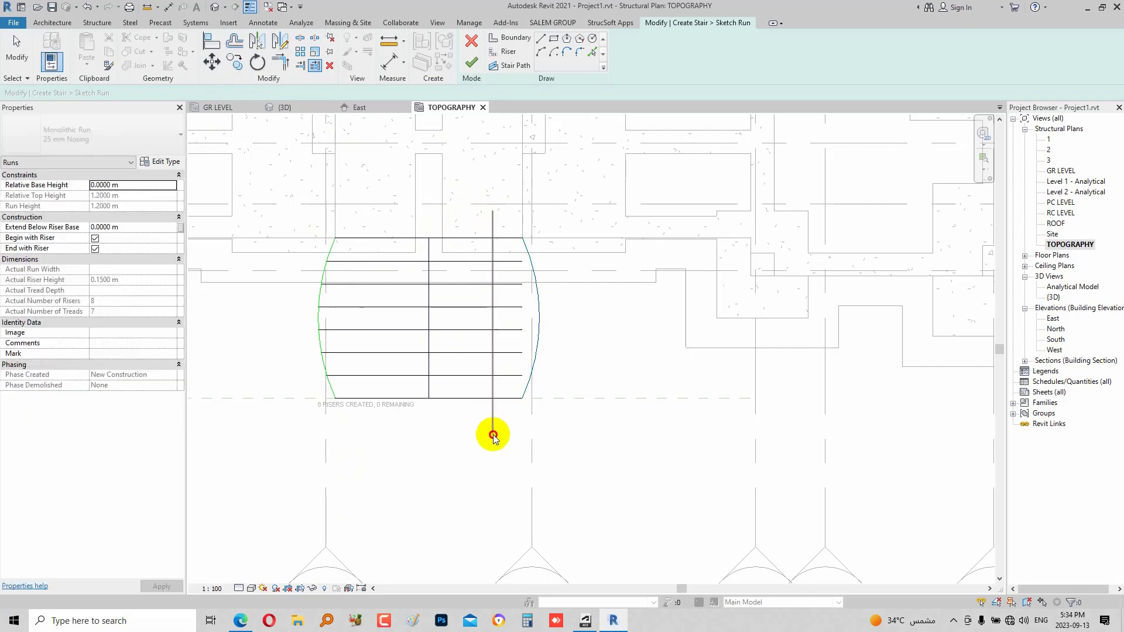
key(Escape)
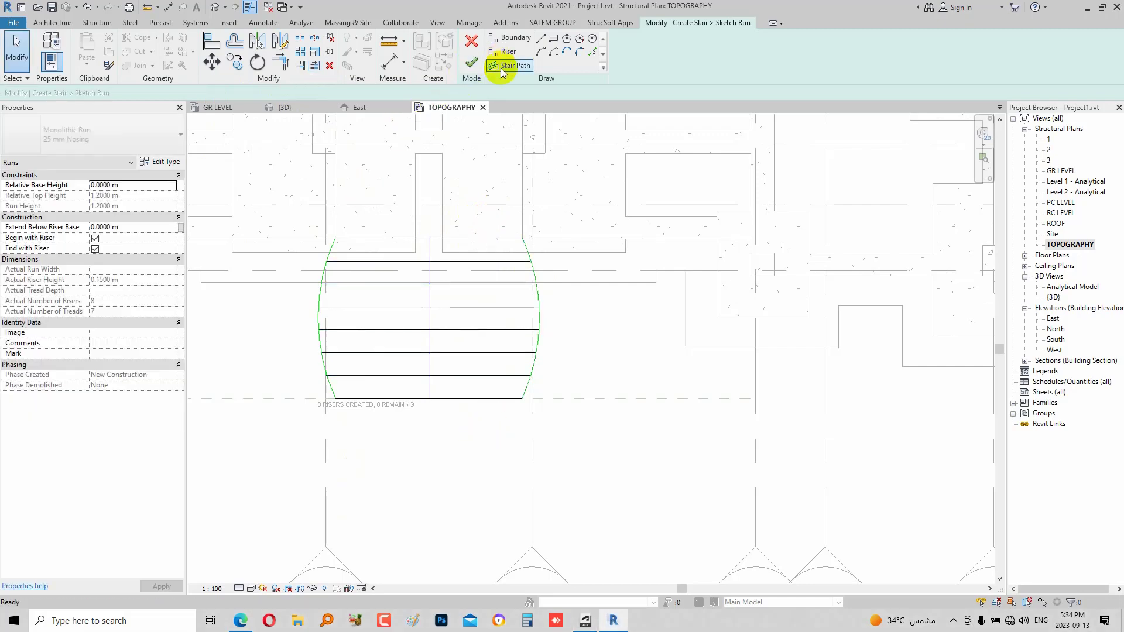
click(472, 62)
click(464, 269)
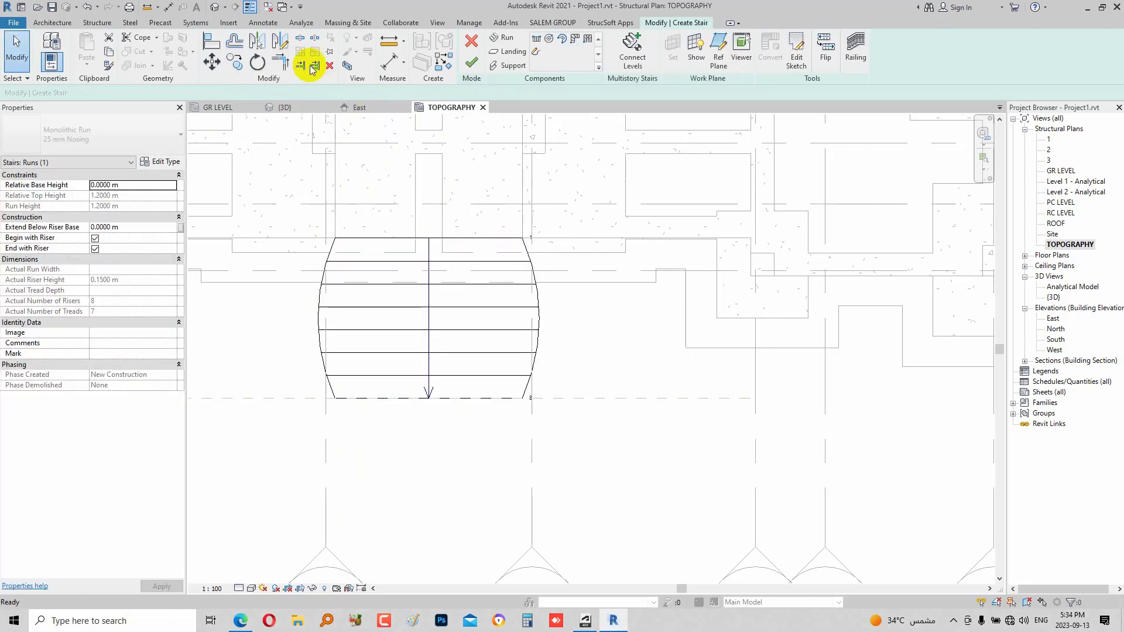
Finish the stair and select it in the {3D} view
click(472, 62)
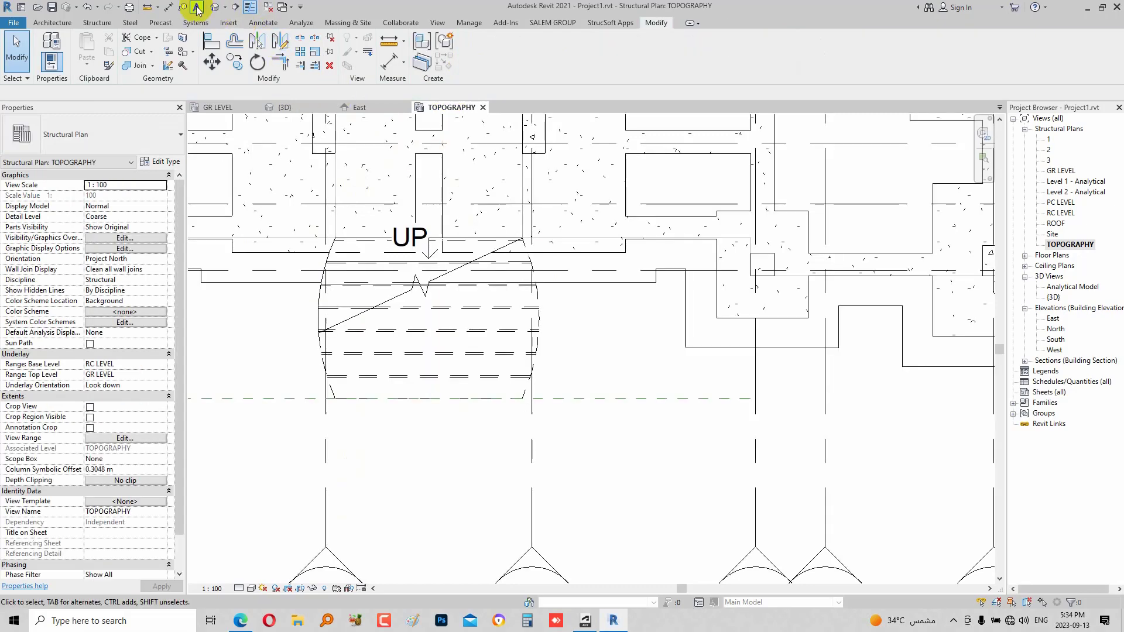
click(215, 7)
scroll(540, 446, up, 3)
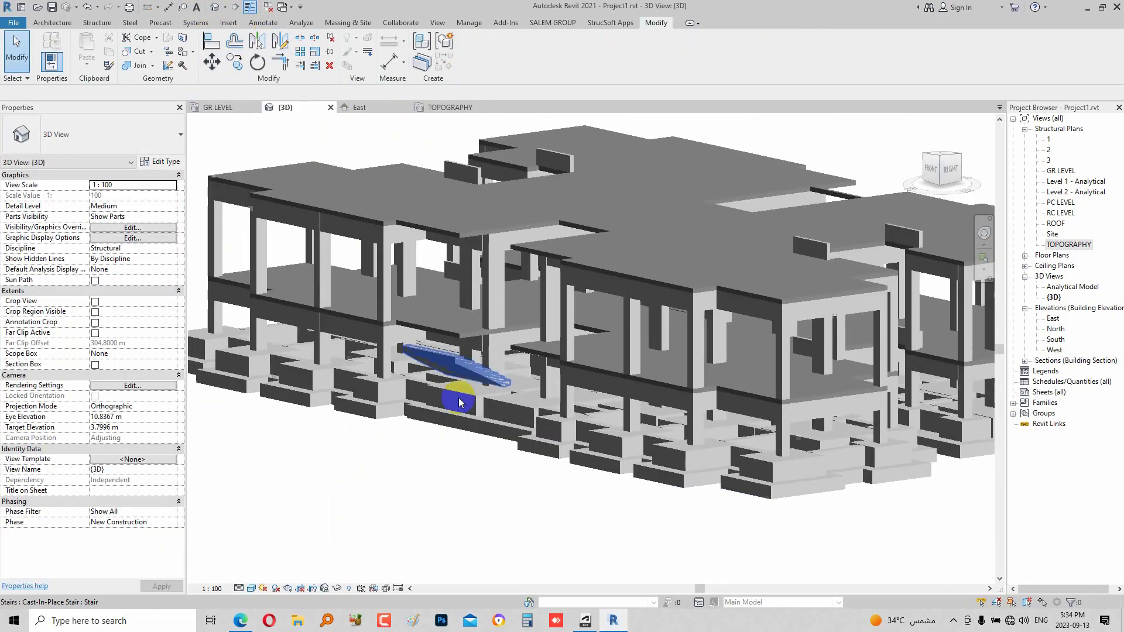
scroll(462, 380, up, 3)
click(476, 364)
Flip the stair's direction so it climbs to the upper slab
click(471, 59)
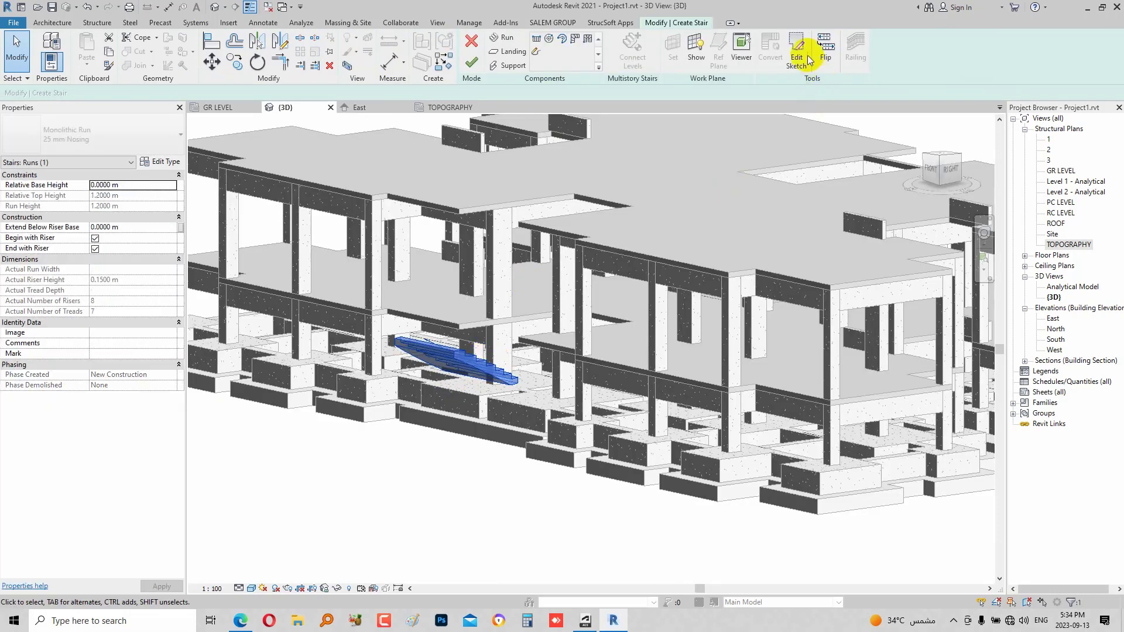
click(825, 50)
click(479, 60)
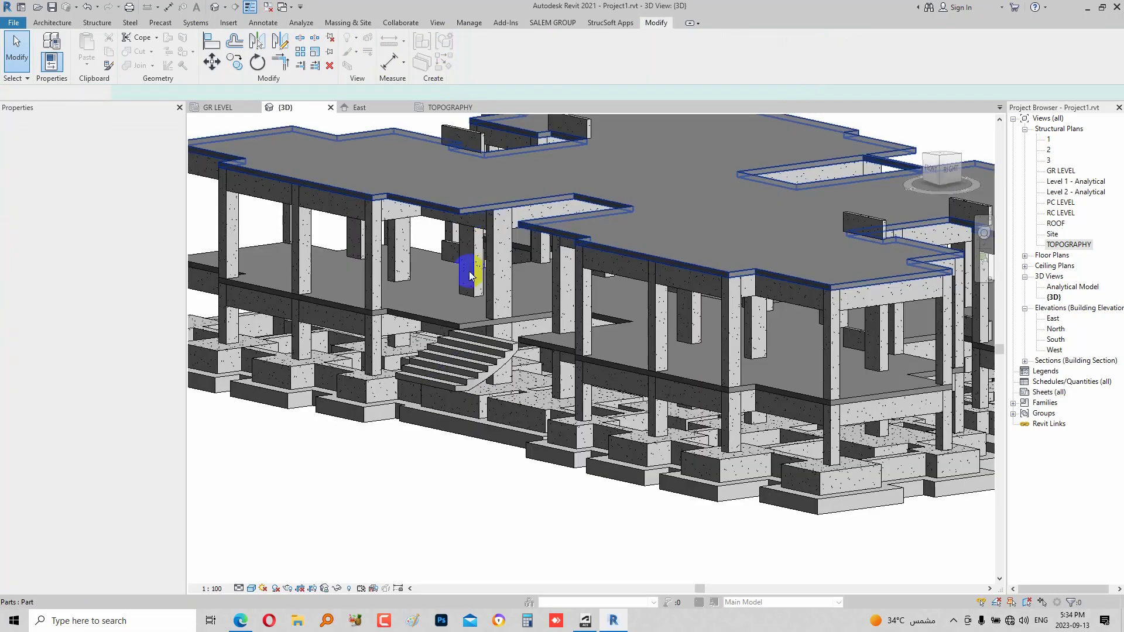
scroll(495, 340, up, 3)
key(Escape)
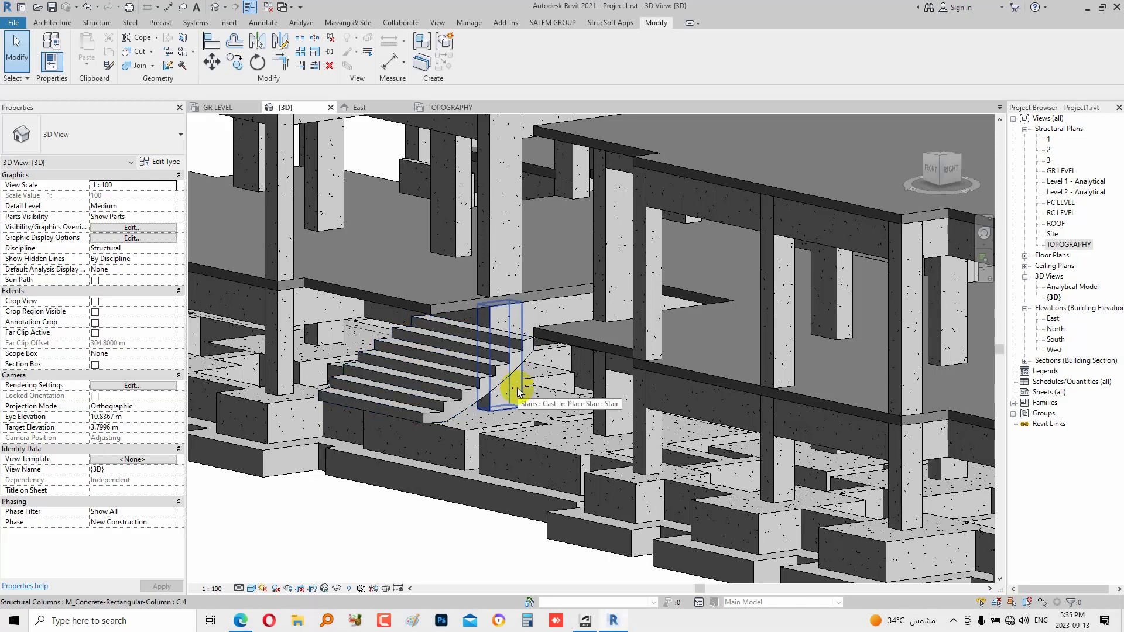
shift+middle_drag(535, 363, 539, 366)
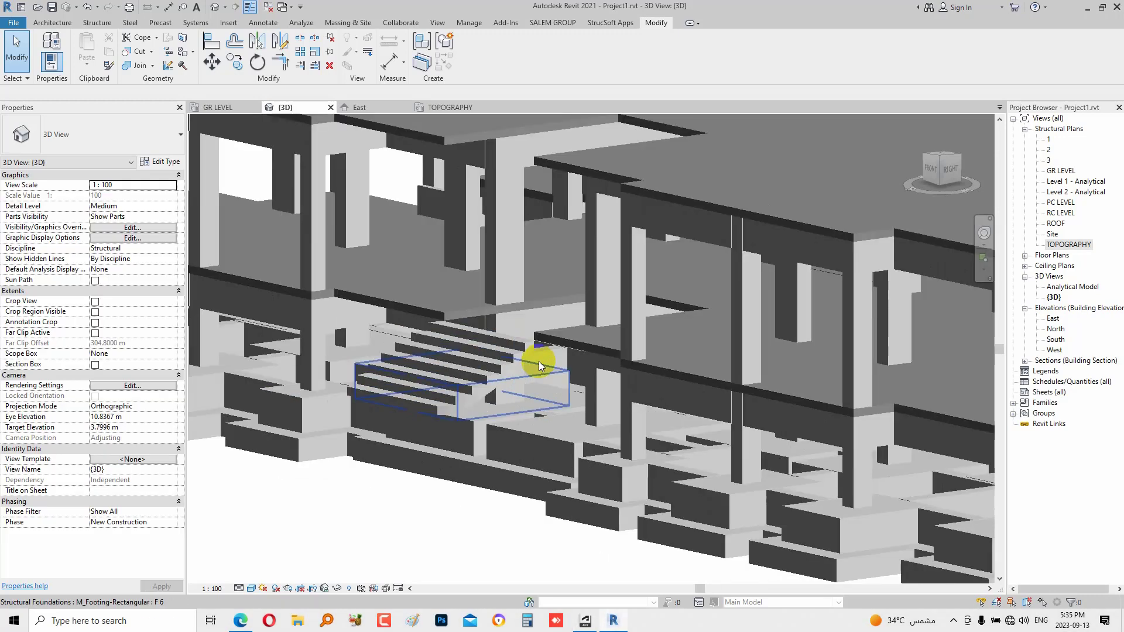
scroll(539, 366, down, 5)
scroll(543, 398, down, 3)
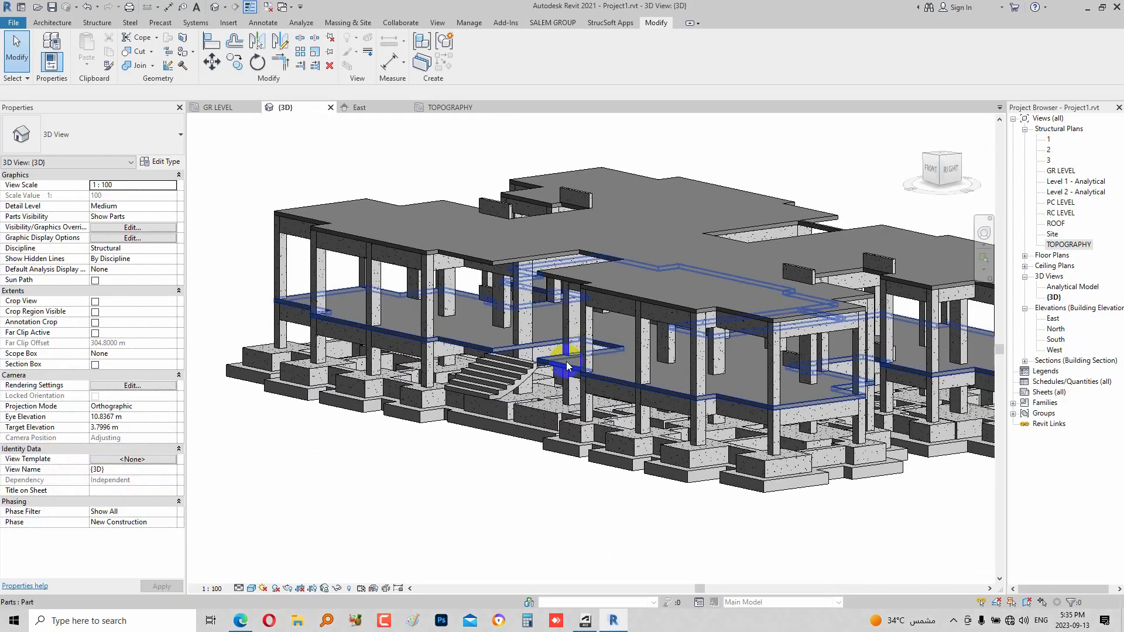